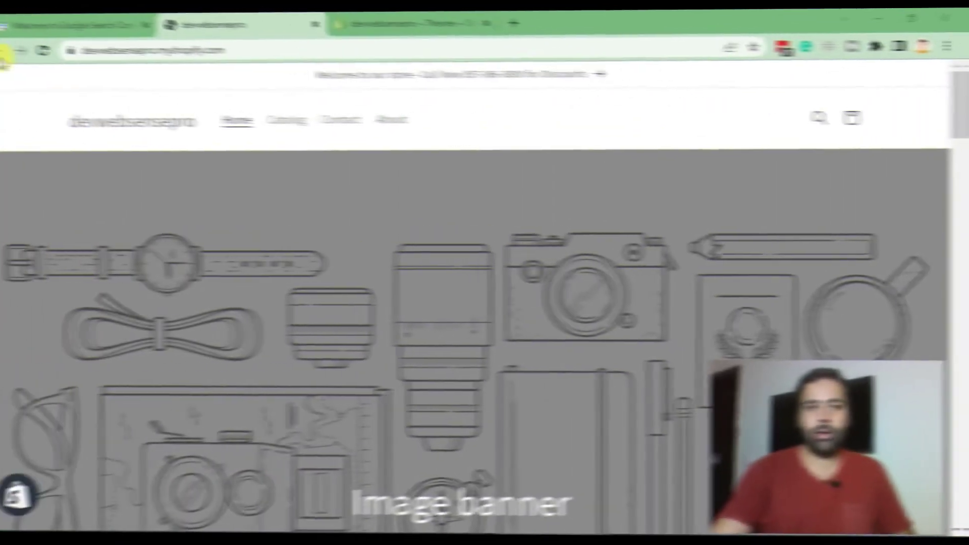
# Switch from the Shopify store to the 'Welcome to Google Search Console' browser tab
pyautogui.click(44, 15)
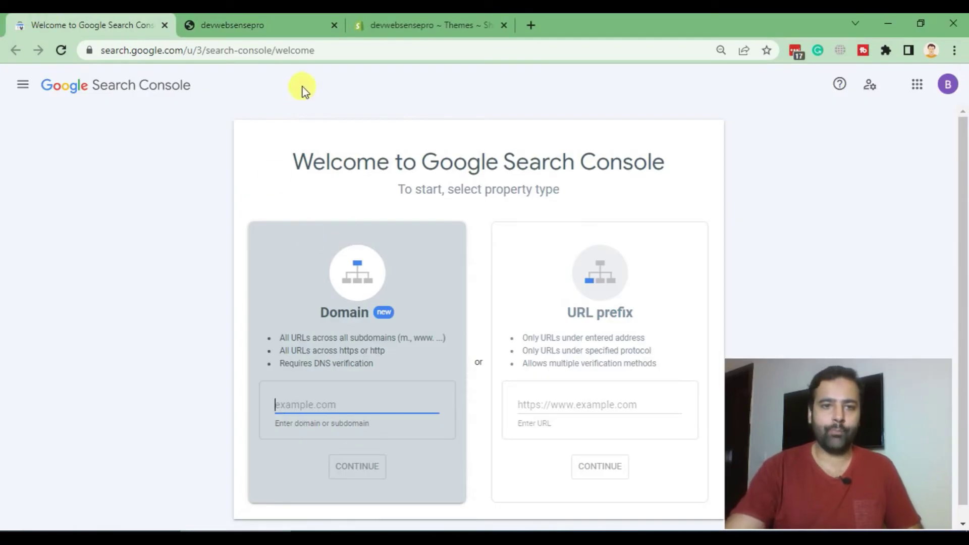
# Check the page address and account details, then expand Search Console's left navigation panel
pyautogui.moveTo(354, 50); pyautogui.dragTo(103, 54)
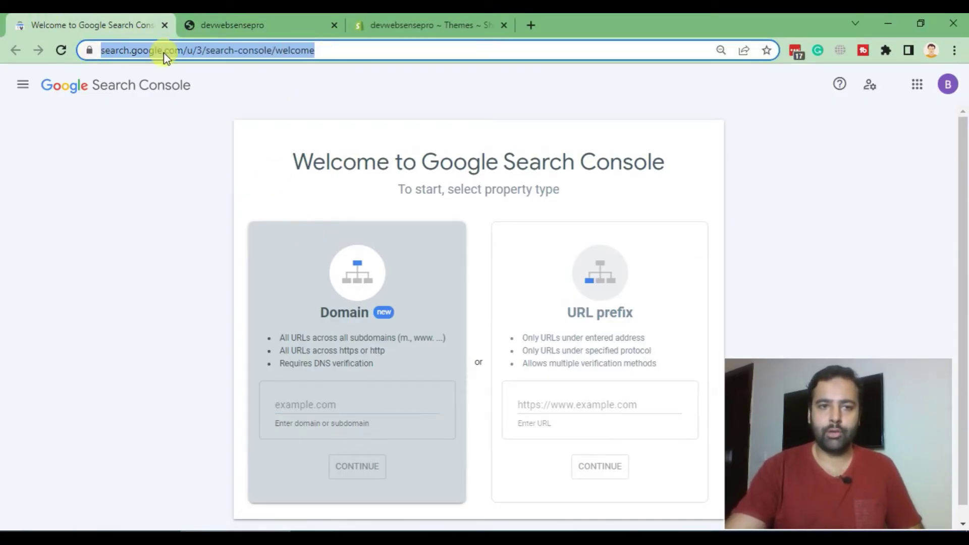
pyautogui.click(276, 51)
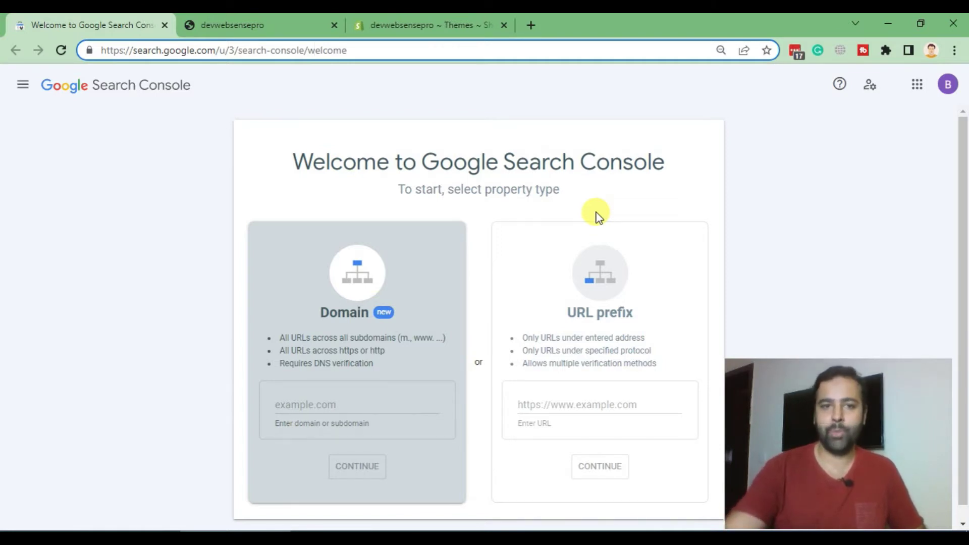
pyautogui.click(949, 86)
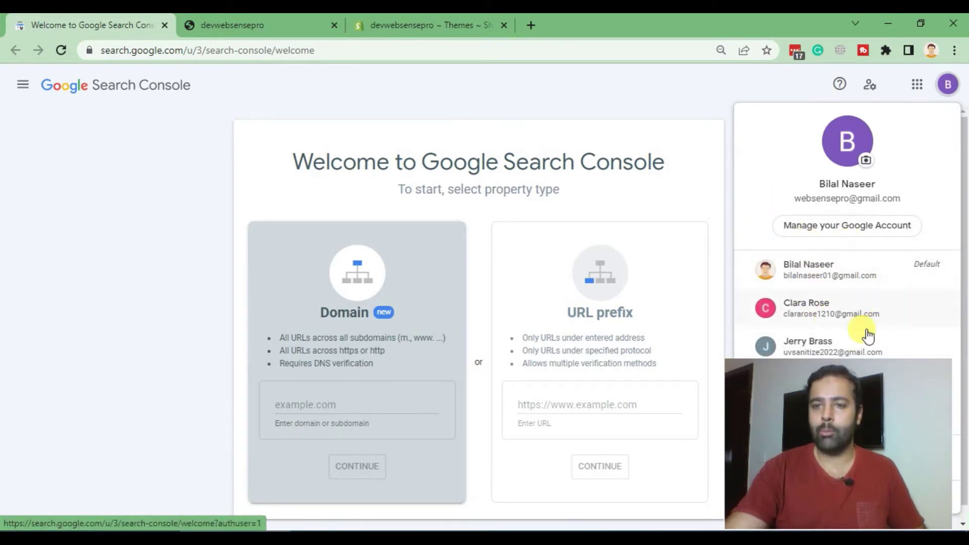
pyautogui.click(502, 147)
pyautogui.click(19, 86)
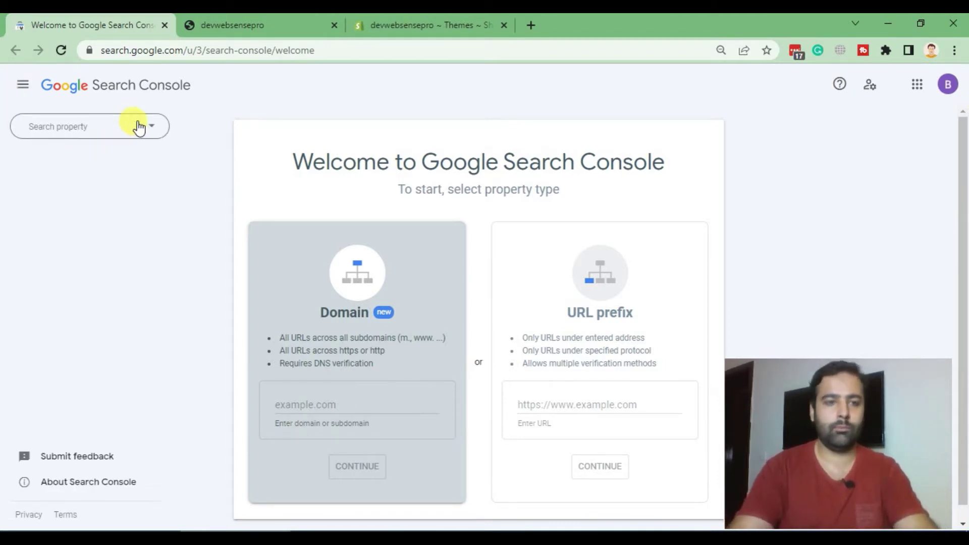
# Switch to the websensepro.com property by searching the property list for 'websen'
pyautogui.click(158, 127)
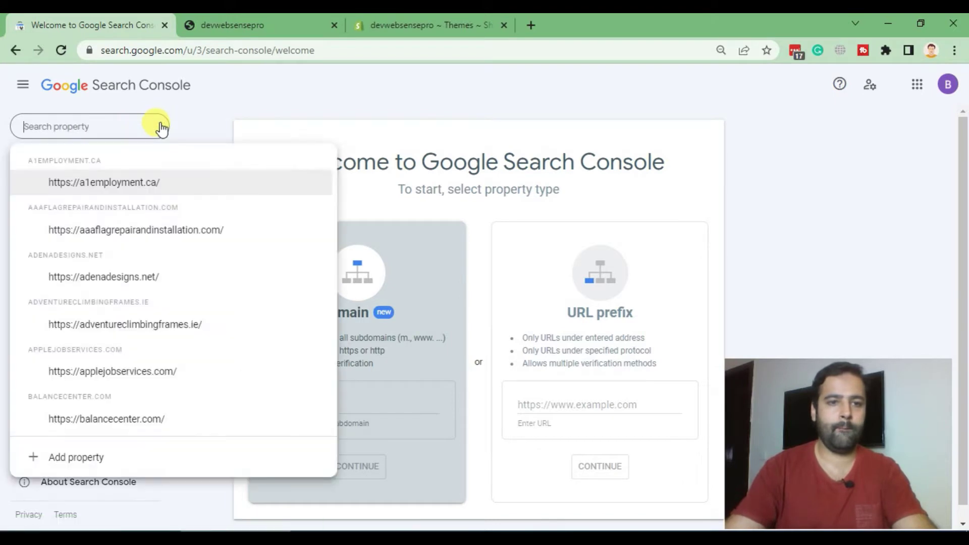
pyautogui.write('websen')
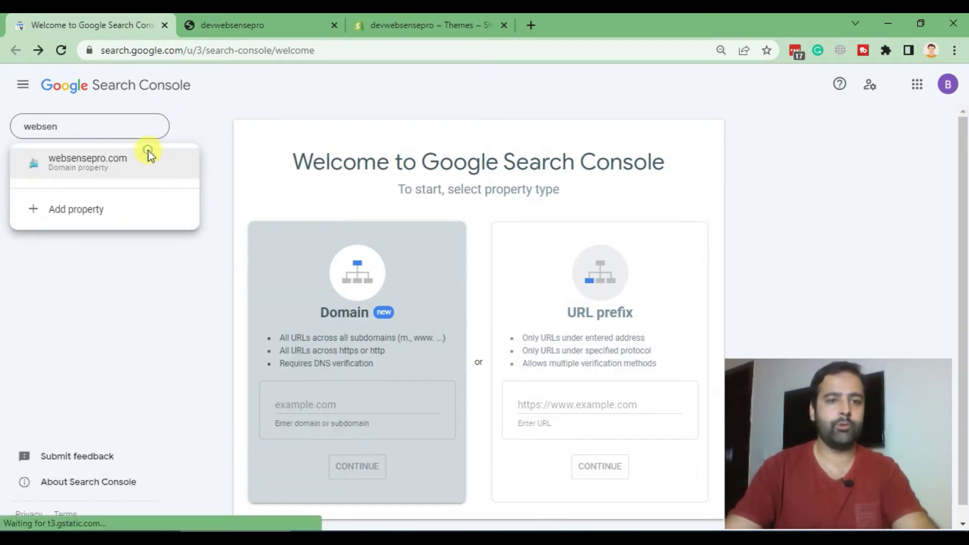
pyautogui.click(147, 154)
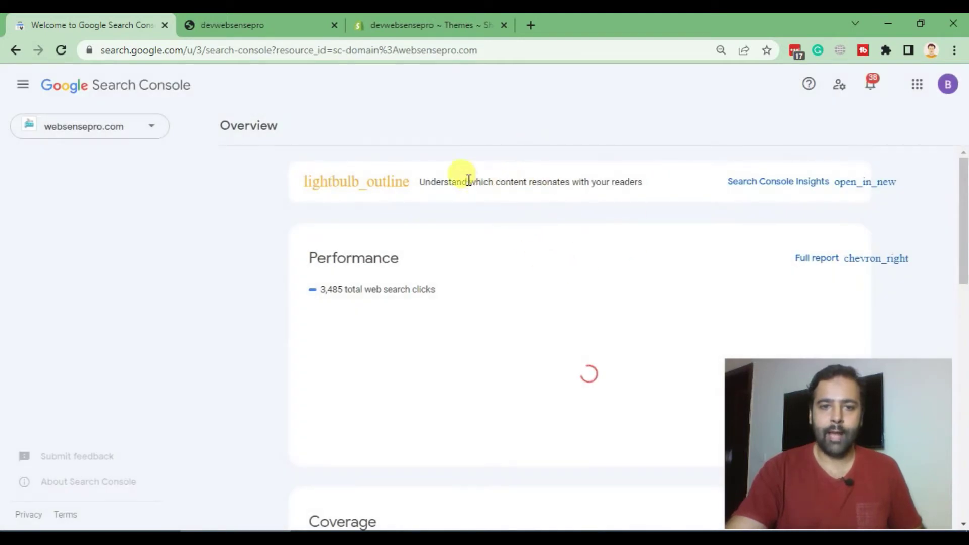
# Review the overview's 3,485 web search clicks and open the full Performance report
pyautogui.scroll(-2, 472, 156)
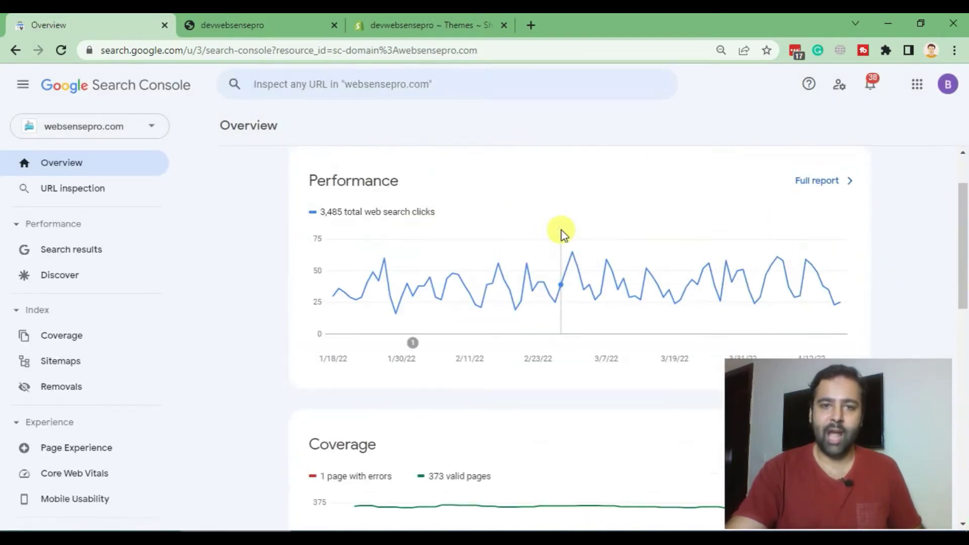
pyautogui.scroll(2, 562, 232)
pyautogui.moveTo(444, 291); pyautogui.dragTo(321, 289)
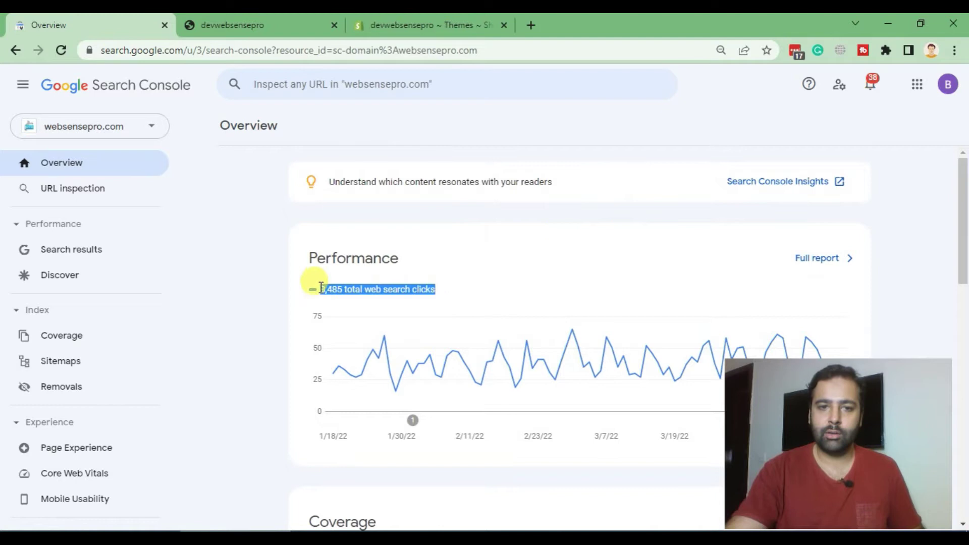
pyautogui.click(413, 235)
pyautogui.moveTo(328, 255); pyautogui.dragTo(395, 259)
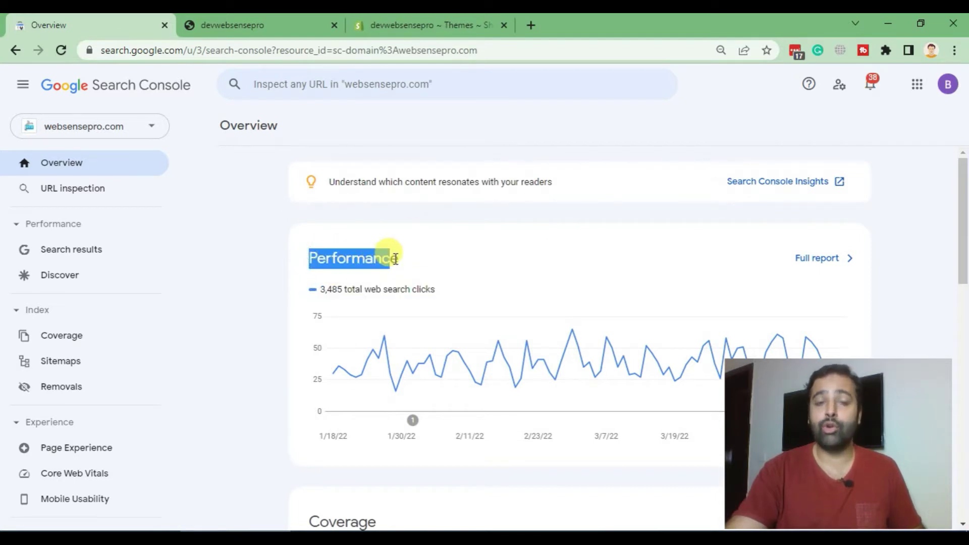
pyautogui.click(451, 222)
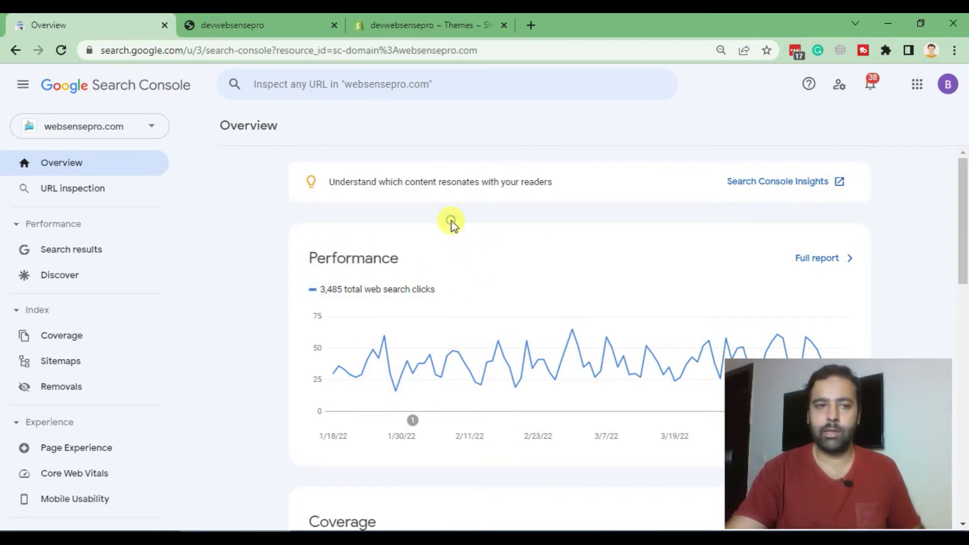
pyautogui.click(827, 267)
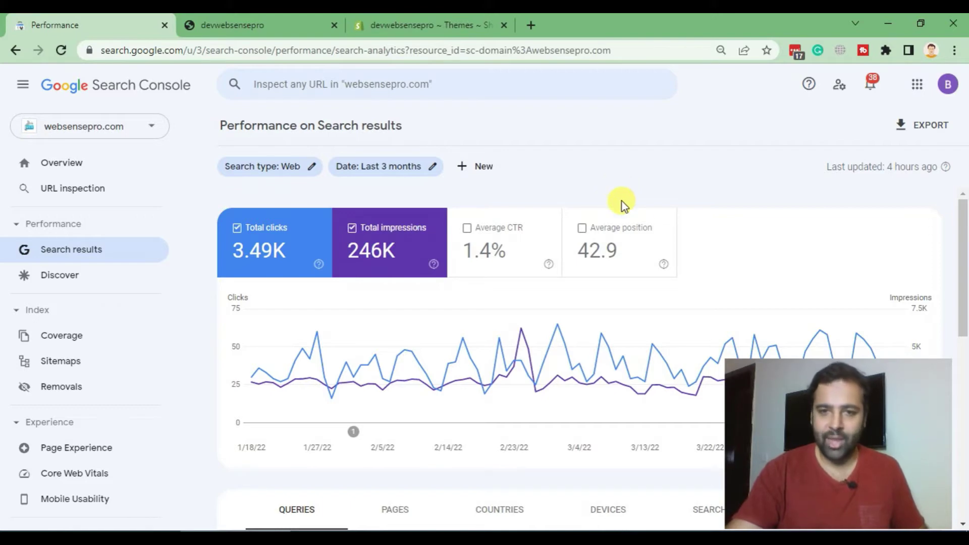
# Scroll through the Queries table, noting the top query 'elementor transparent header'
pyautogui.scroll(-6, 962, 237)
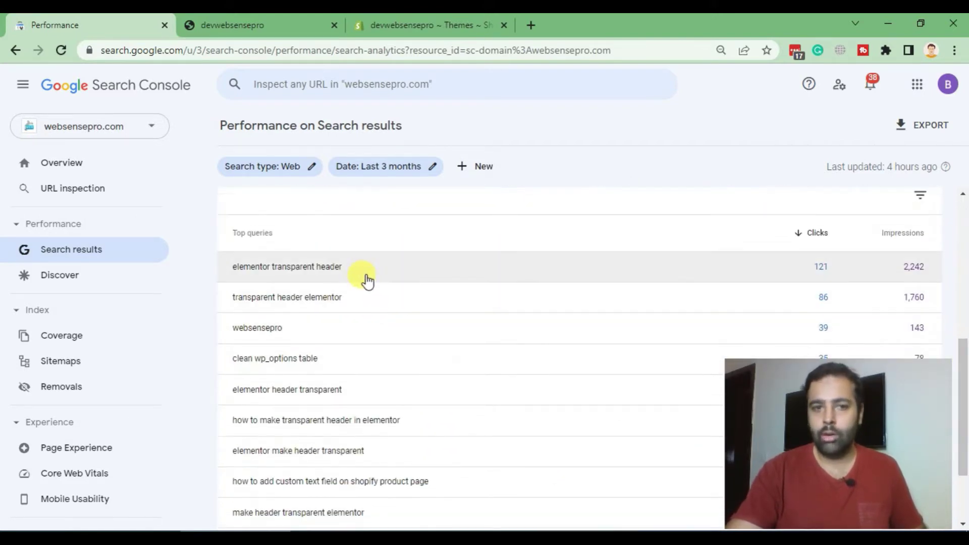
pyautogui.moveTo(363, 276); pyautogui.dragTo(222, 276)
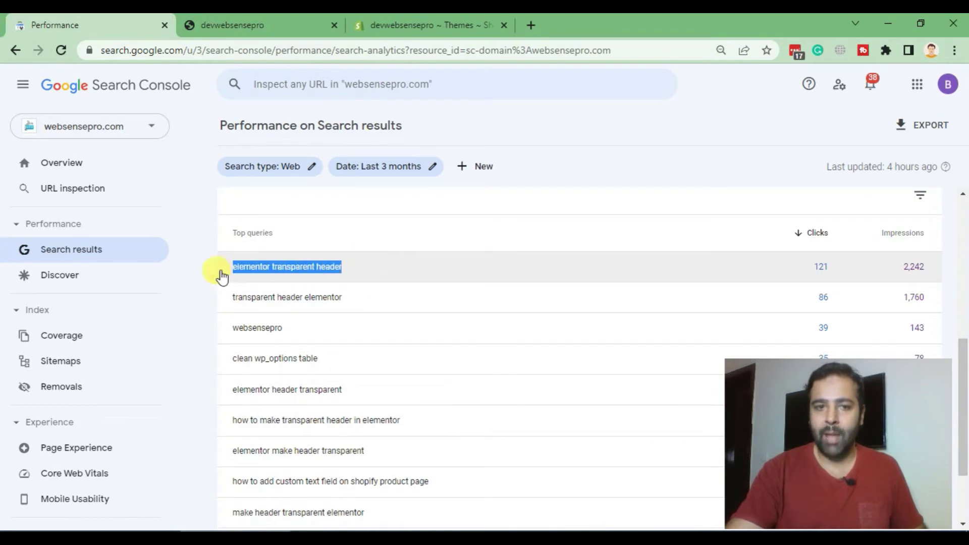
pyautogui.click(212, 234)
pyautogui.scroll(-2, 401, 234)
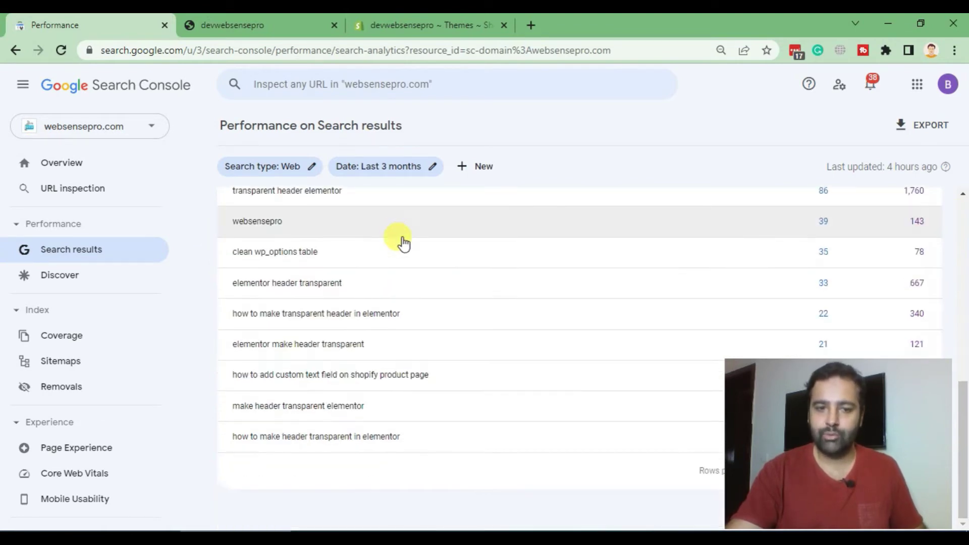
pyautogui.scroll(3, 467, 368)
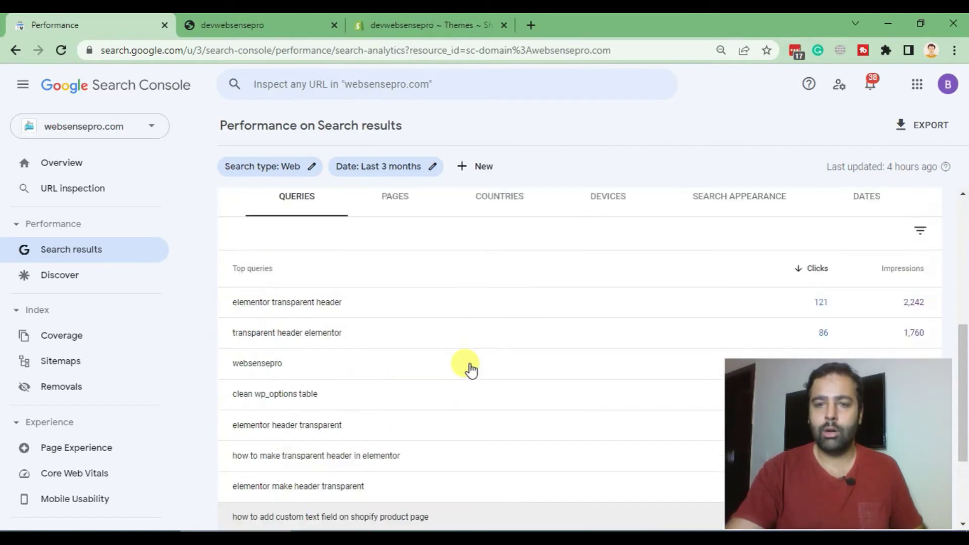
pyautogui.scroll(5, 468, 368)
pyautogui.scroll(-3, 476, 242)
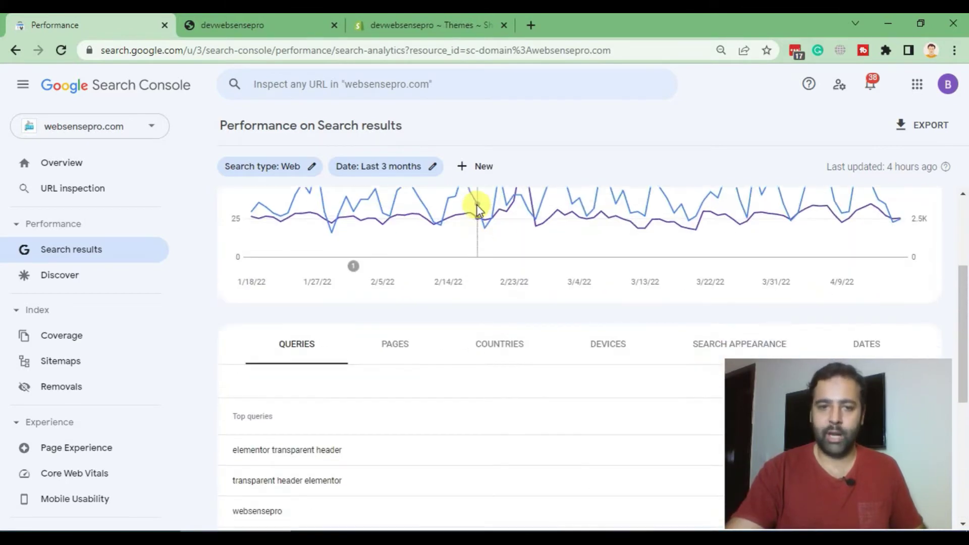
pyautogui.scroll(-2, 477, 205)
# Break the results down by Pages, scan the page list, and open Coverage
pyautogui.click(386, 222)
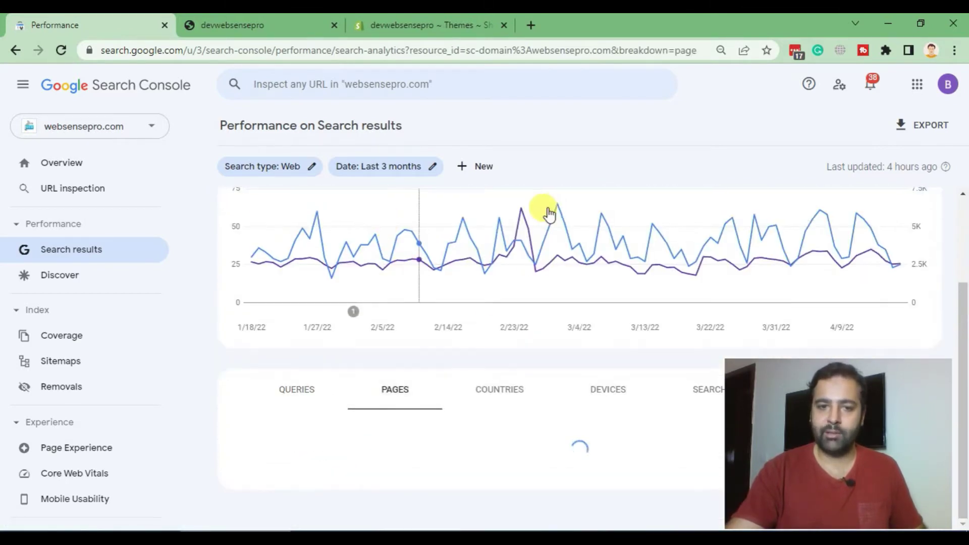
pyautogui.scroll(-3, 550, 214)
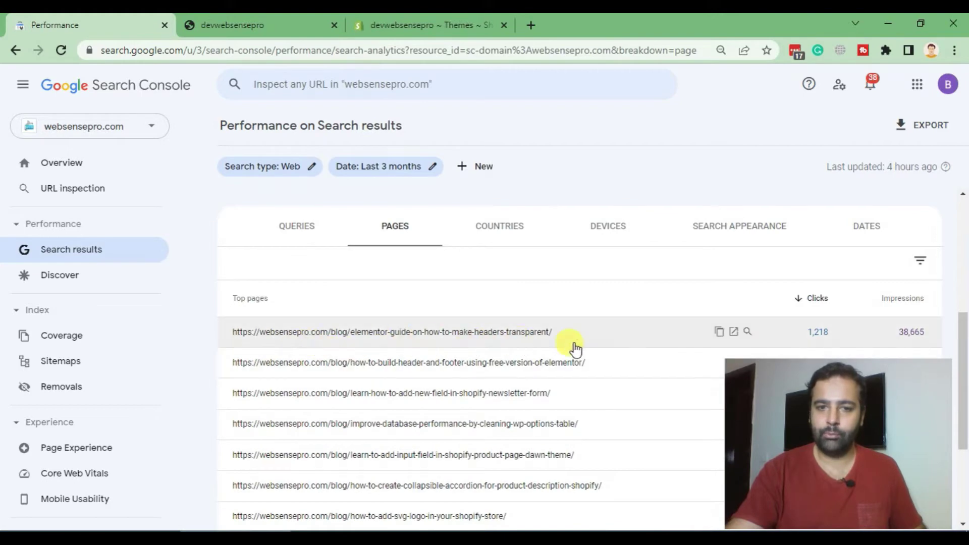
pyautogui.scroll(-3, 688, 303)
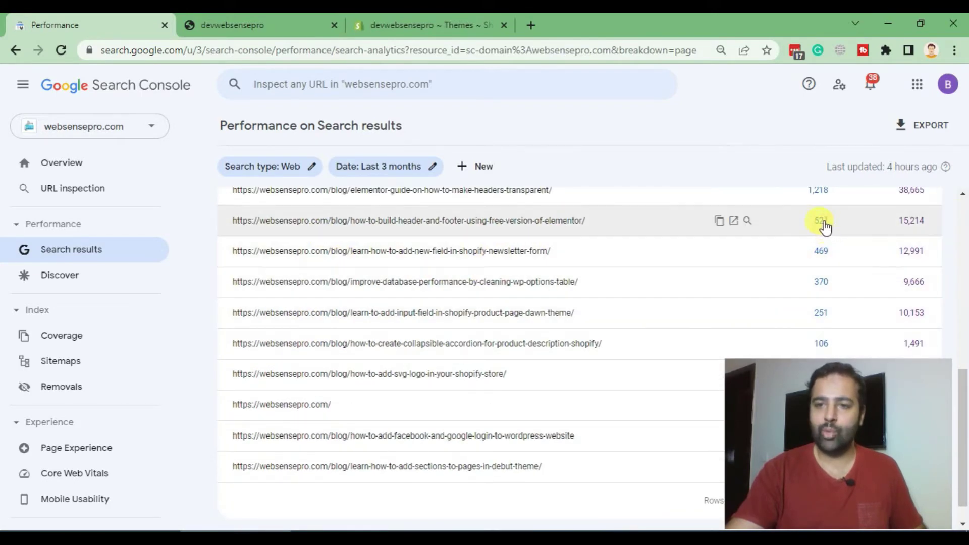
pyautogui.scroll(8, 525, 283)
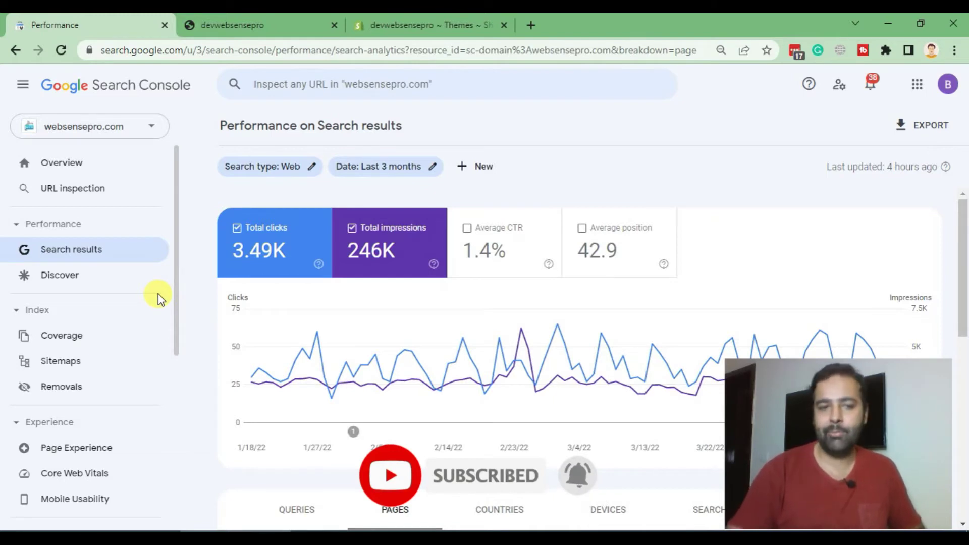
pyautogui.click(95, 338)
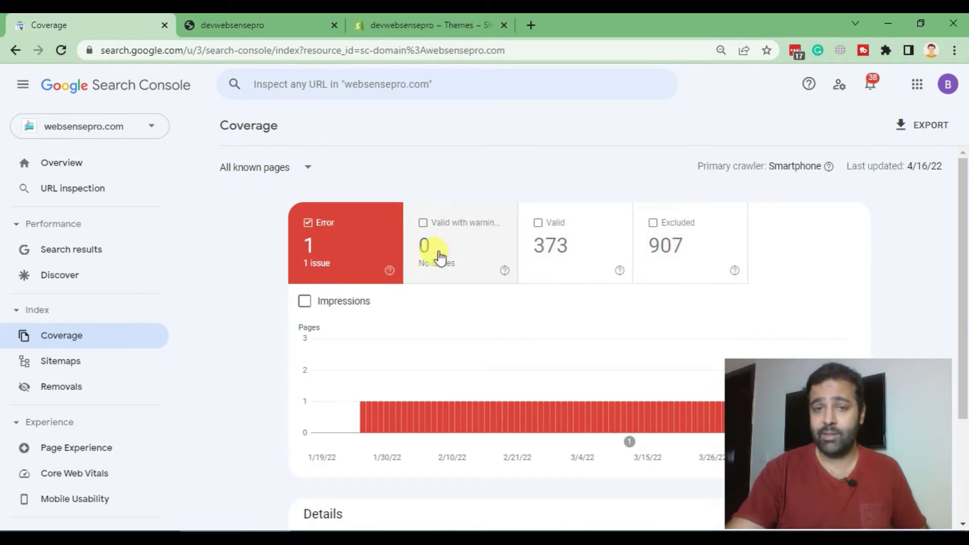
# Check the Server error (5xx) entry in Coverage details, then return to Overview
pyautogui.scroll(-3, 480, 310)
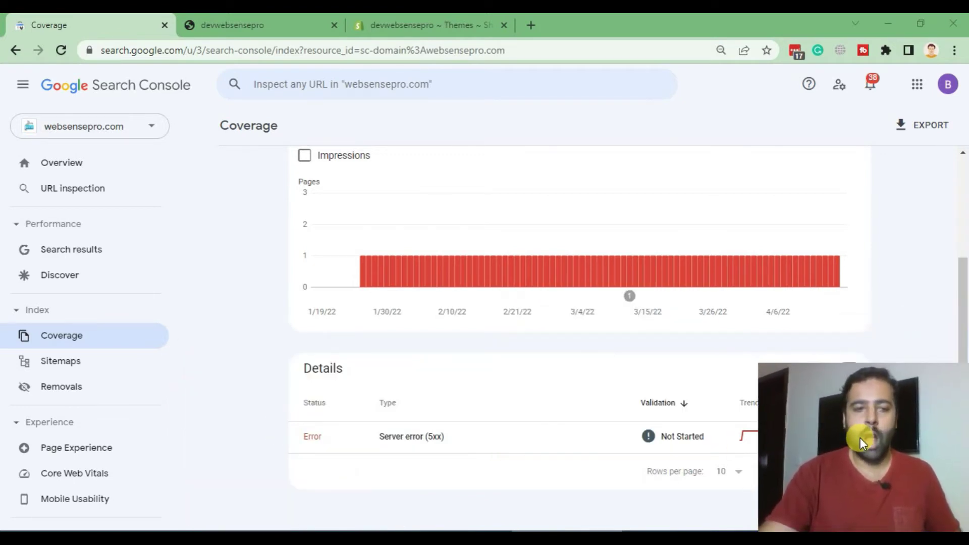
pyautogui.click(75, 170)
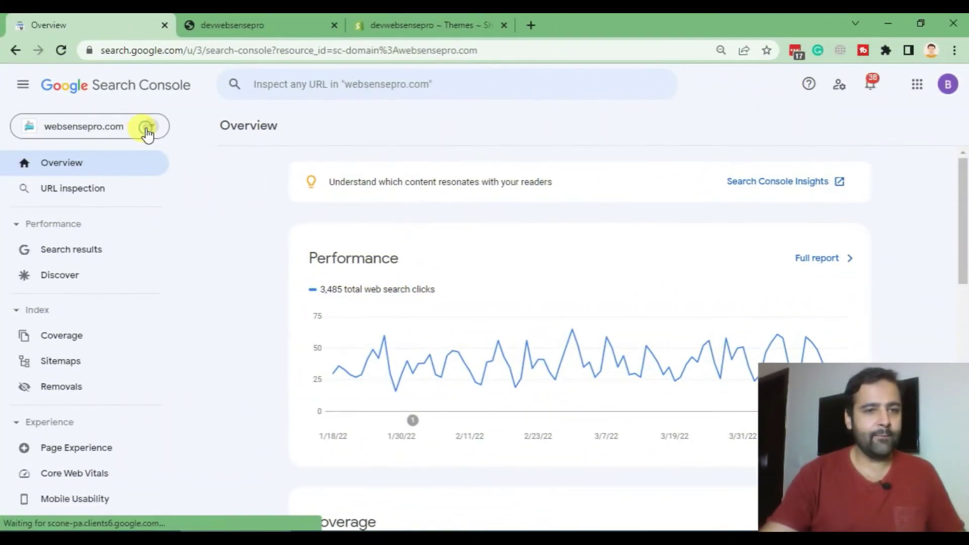
# Copy the Shopify store's web address from the storefront tab's address bar
pyautogui.click(130, 127)
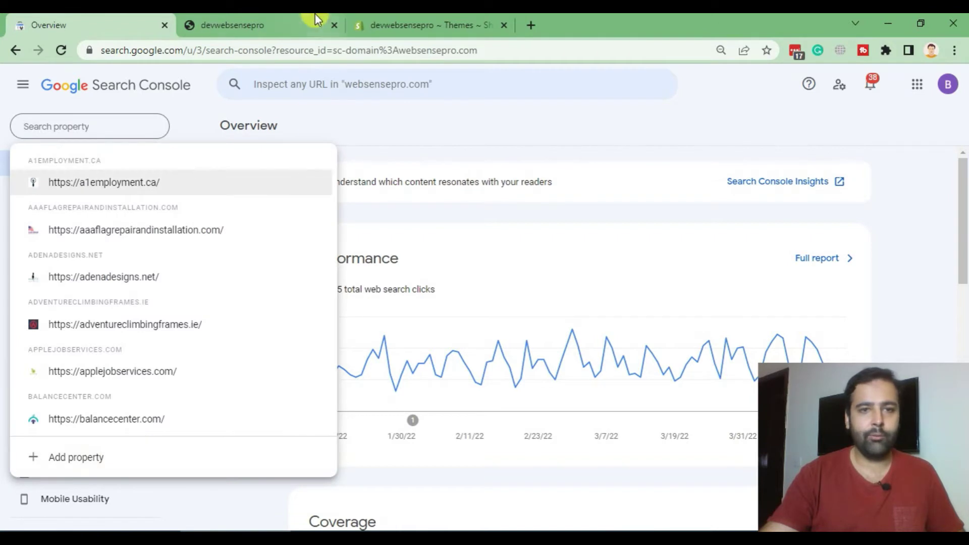
pyautogui.click(402, 25)
pyautogui.click(282, 25)
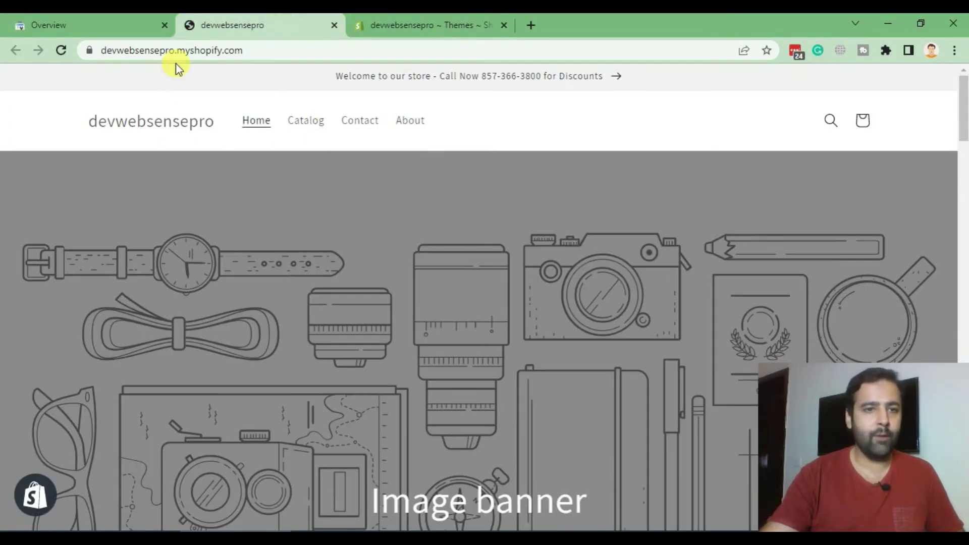
pyautogui.click(279, 50)
pyautogui.click(187, 259)
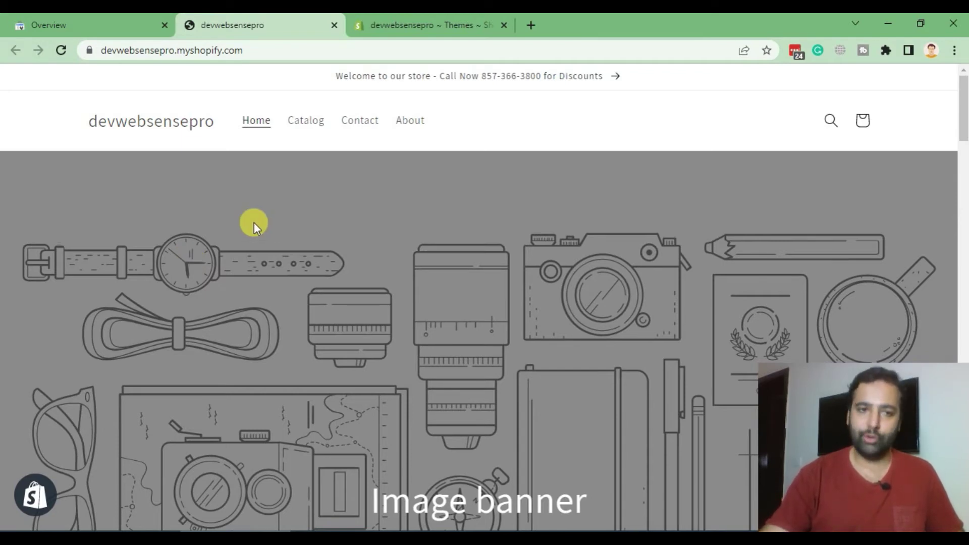
pyautogui.click(285, 48)
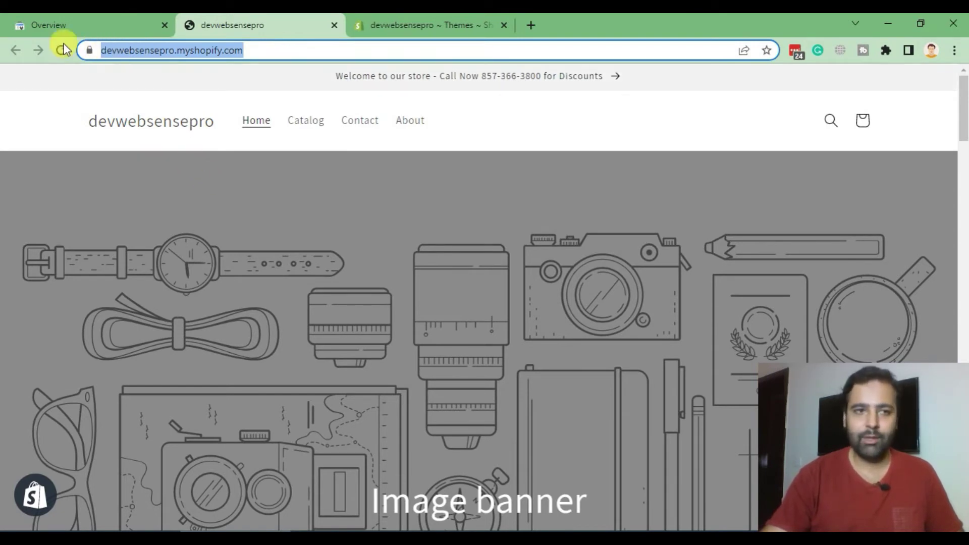
pyautogui.click(60, 26)
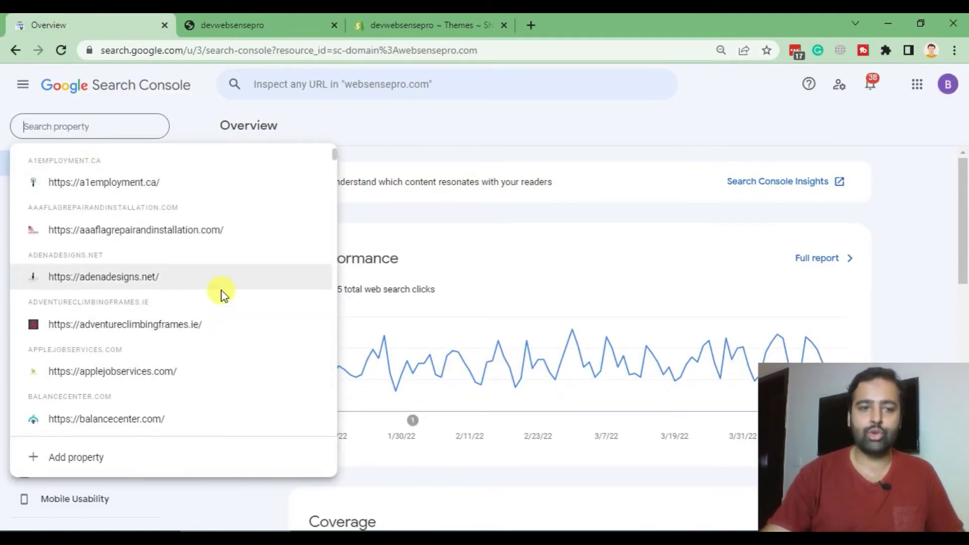
pyautogui.click(147, 459)
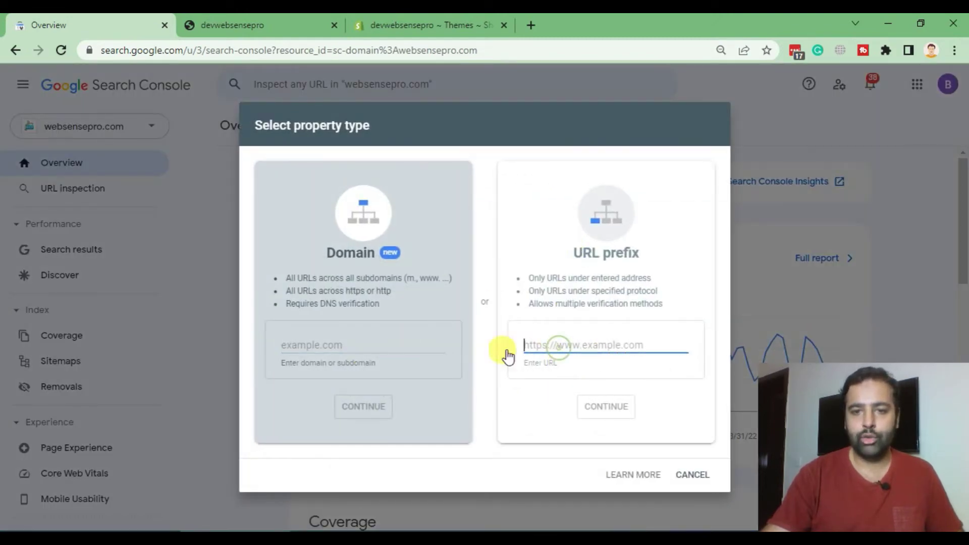
pyautogui.click(237, 24)
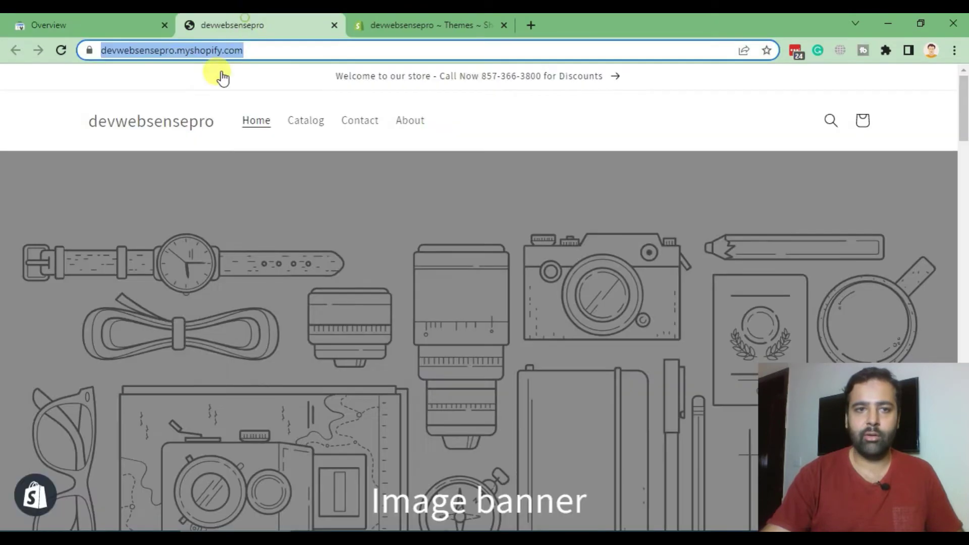
pyautogui.click(313, 50)
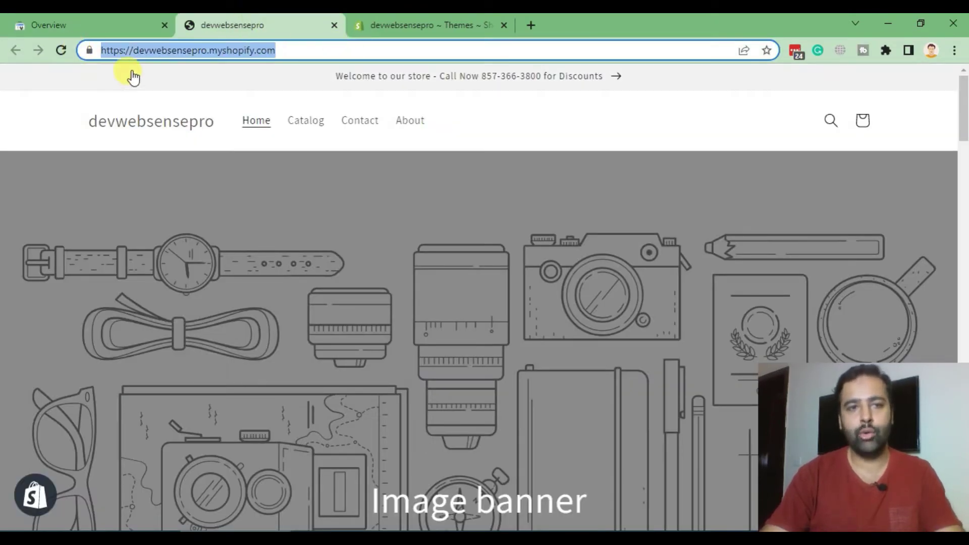
pyautogui.moveTo(133, 50); pyautogui.dragTo(89, 48)
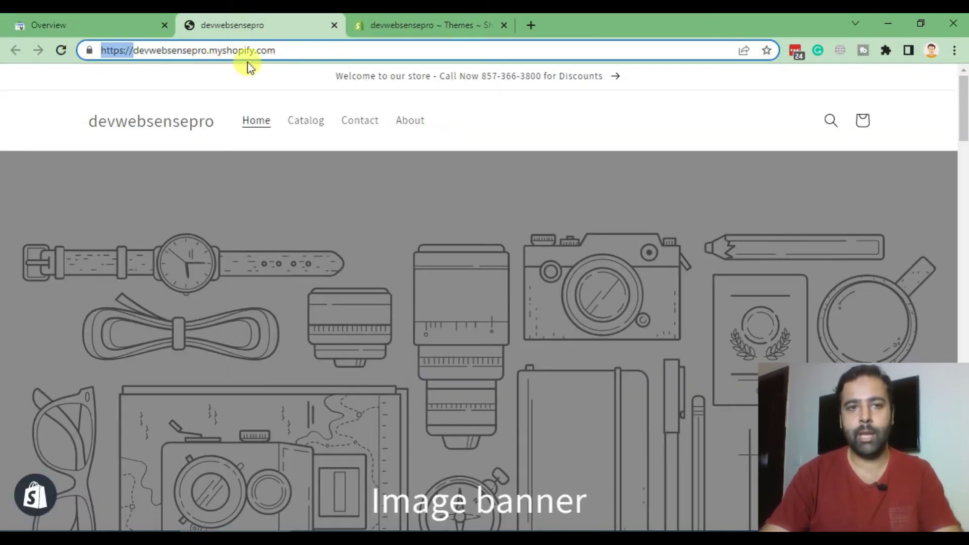
pyautogui.click(347, 59)
pyautogui.moveTo(347, 58); pyautogui.dragTo(86, 87)
pyautogui.hotkey('ctrl', 'c')
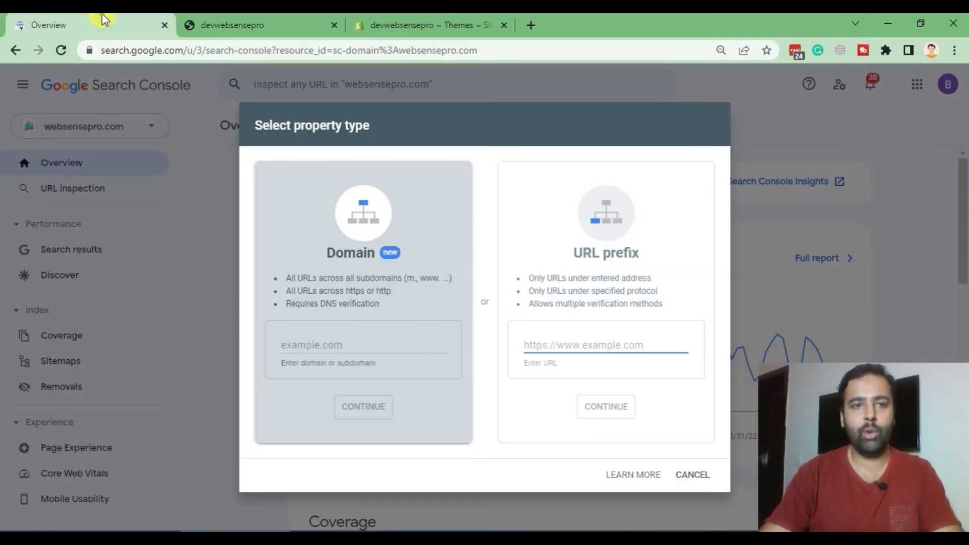
pyautogui.click(103, 22)
pyautogui.hotkey('ctrl', 'v')
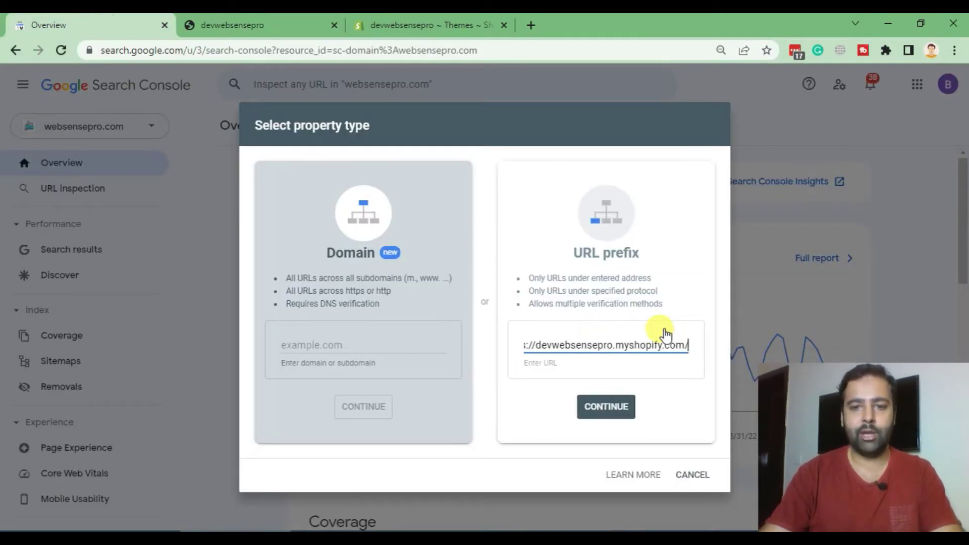
pyautogui.click(619, 410)
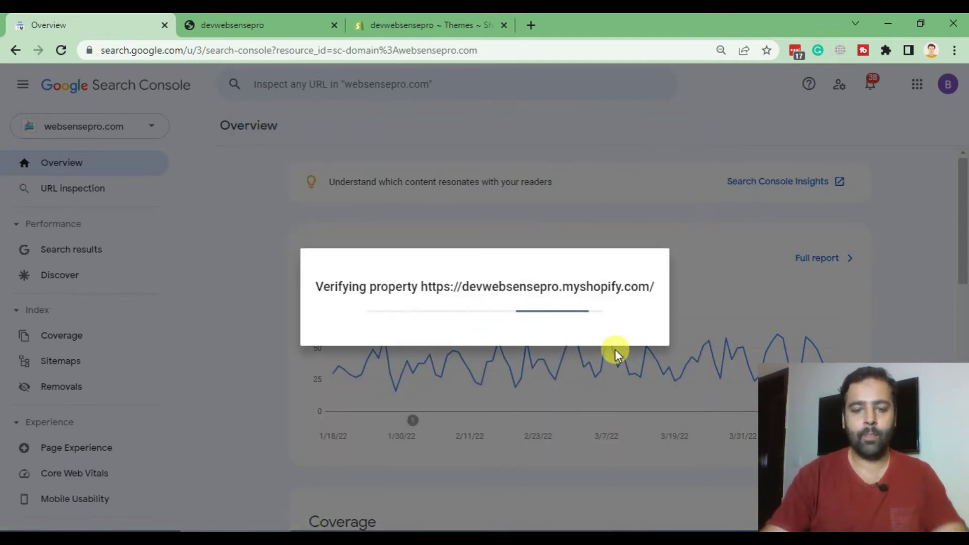
# Expand the HTML tag method under Other verification methods, then go to Shopify Themes
pyautogui.scroll(-3, 636, 212)
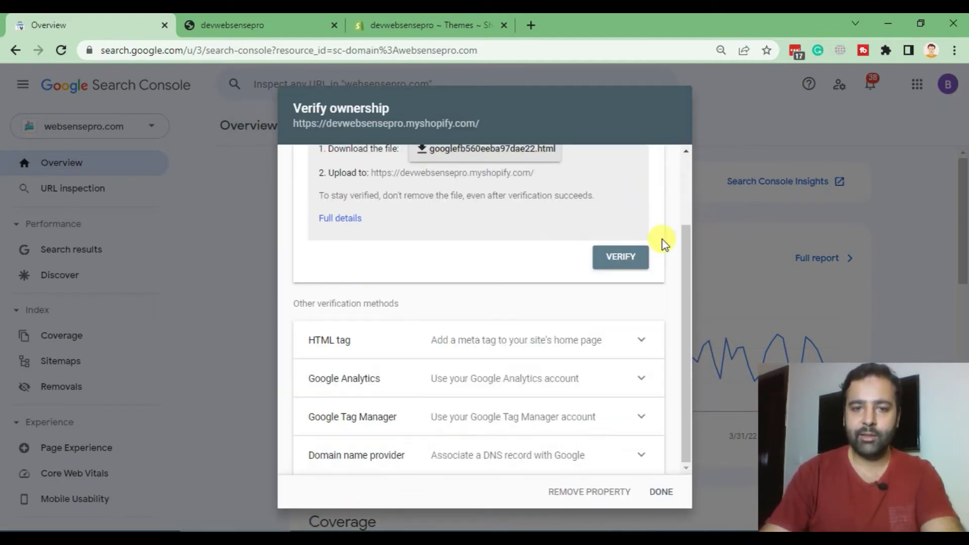
pyautogui.scroll(2, 588, 333)
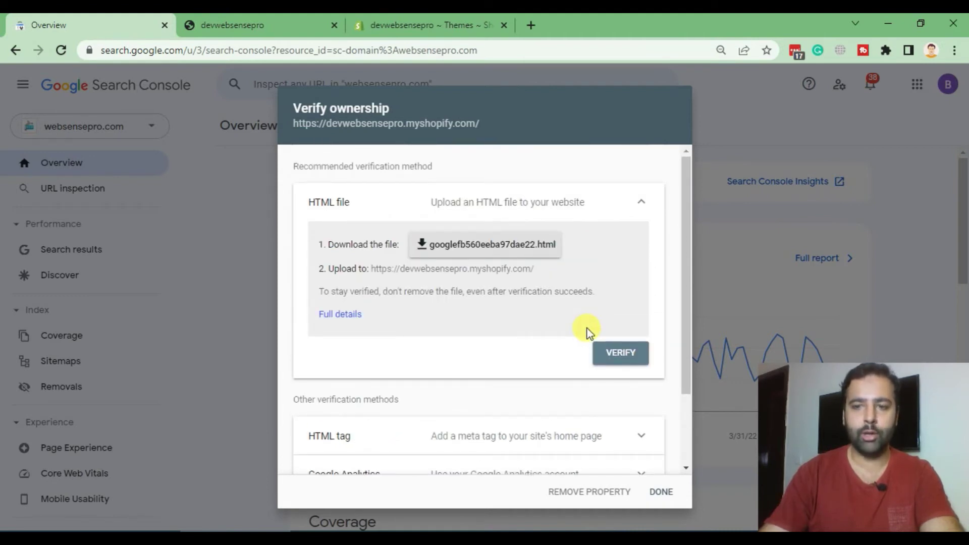
pyautogui.scroll(-3, 587, 328)
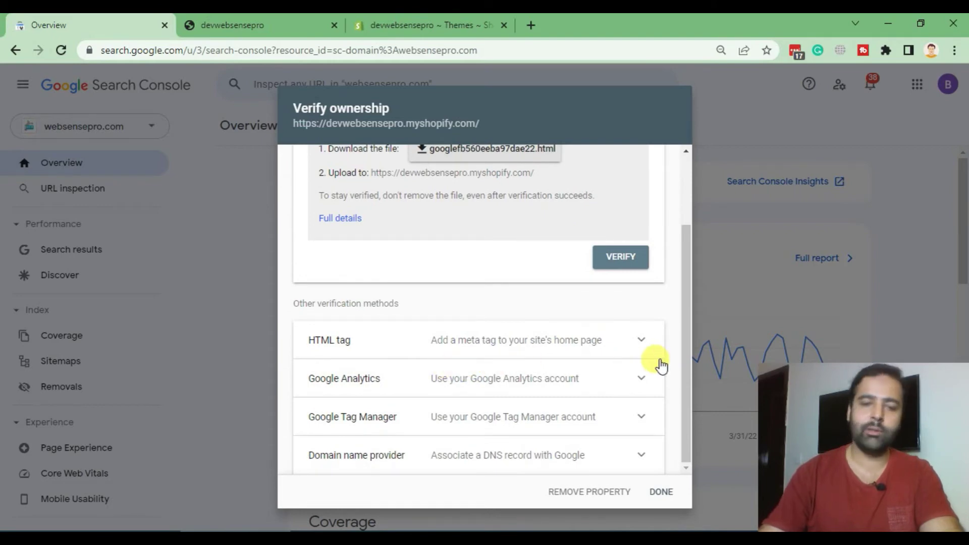
pyautogui.click(644, 352)
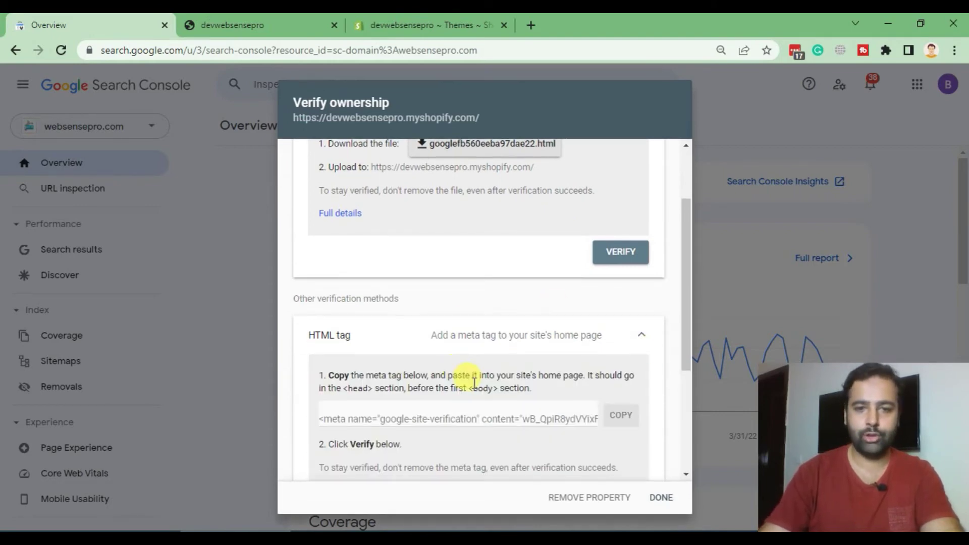
pyautogui.scroll(-4, 500, 359)
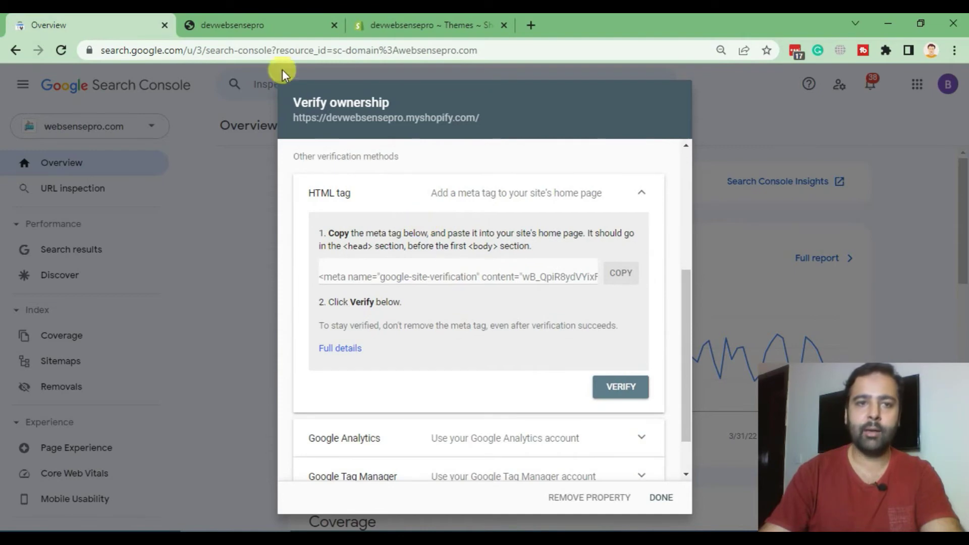
pyautogui.click(384, 25)
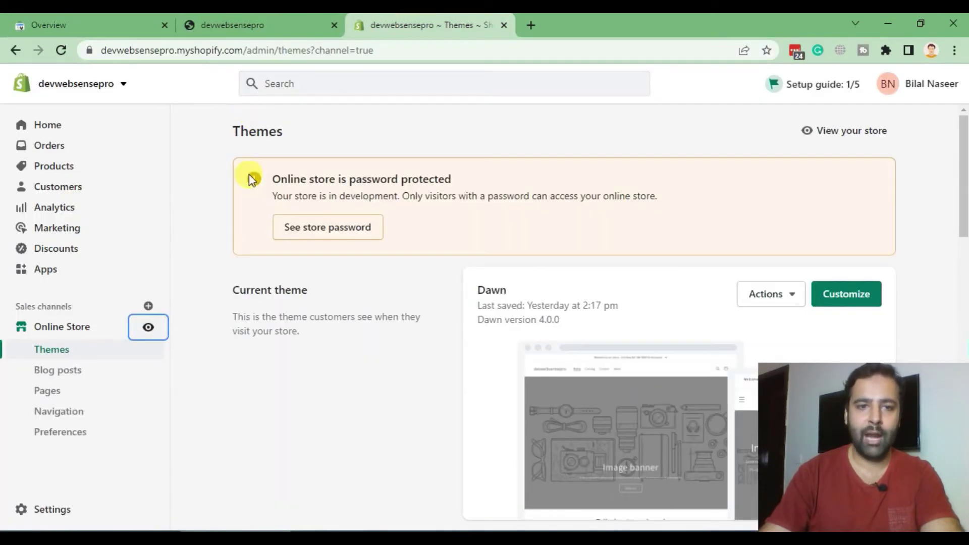
# Review the current Dawn theme's details on the Shopify Themes page
pyautogui.click(69, 336)
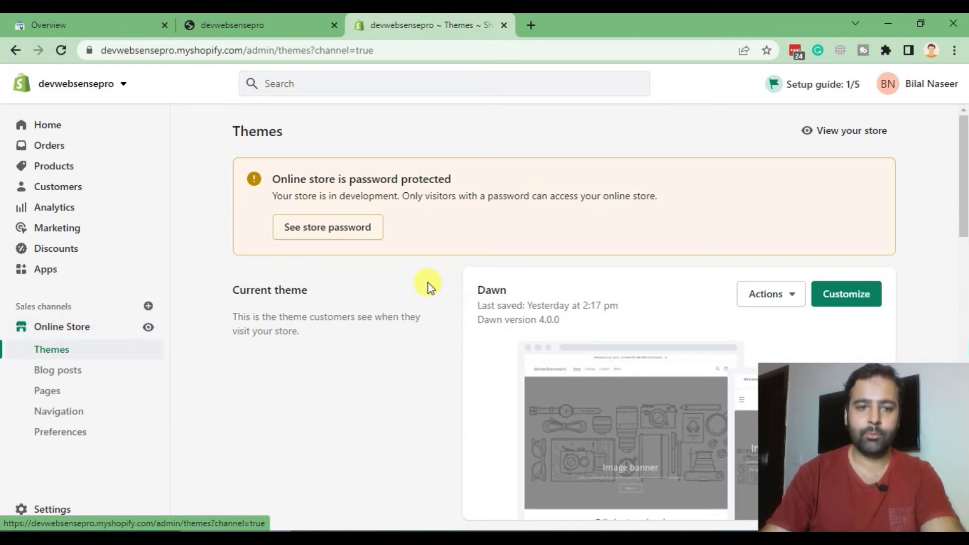
pyautogui.scroll(-4, 246, 136)
pyautogui.scroll(1, 253, 151)
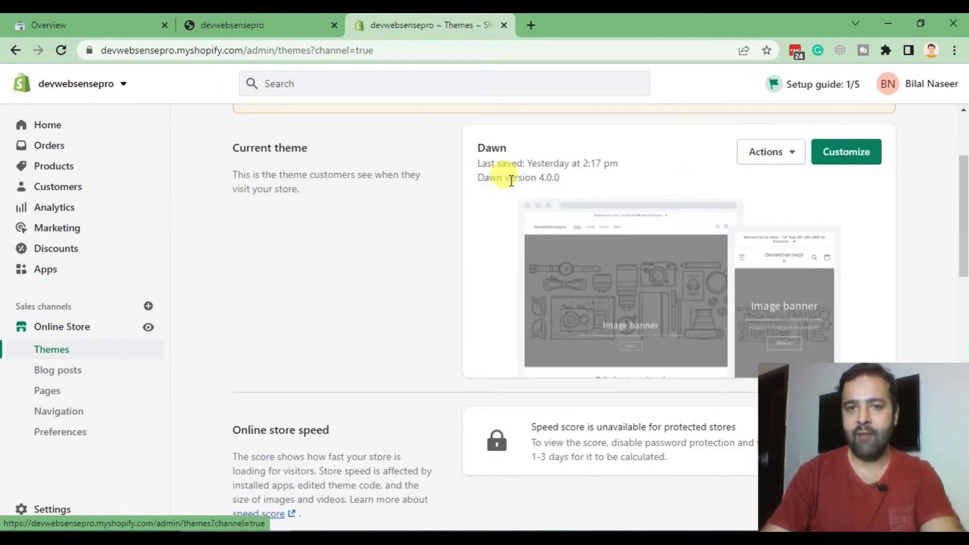
pyautogui.moveTo(564, 182); pyautogui.dragTo(478, 154)
pyautogui.click(513, 154)
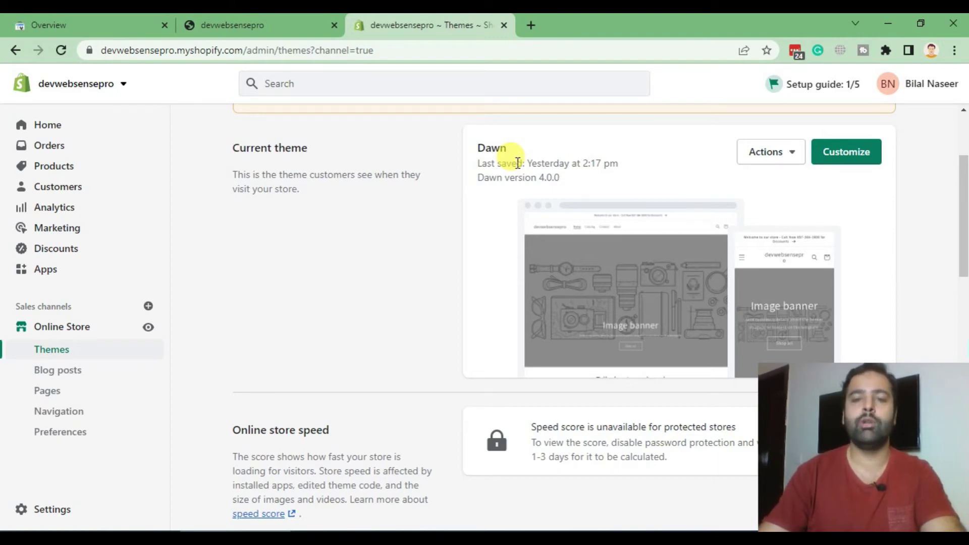
# Open Dawn's code editor and locate the opening <head> tag in theme.liquid
pyautogui.click(794, 153)
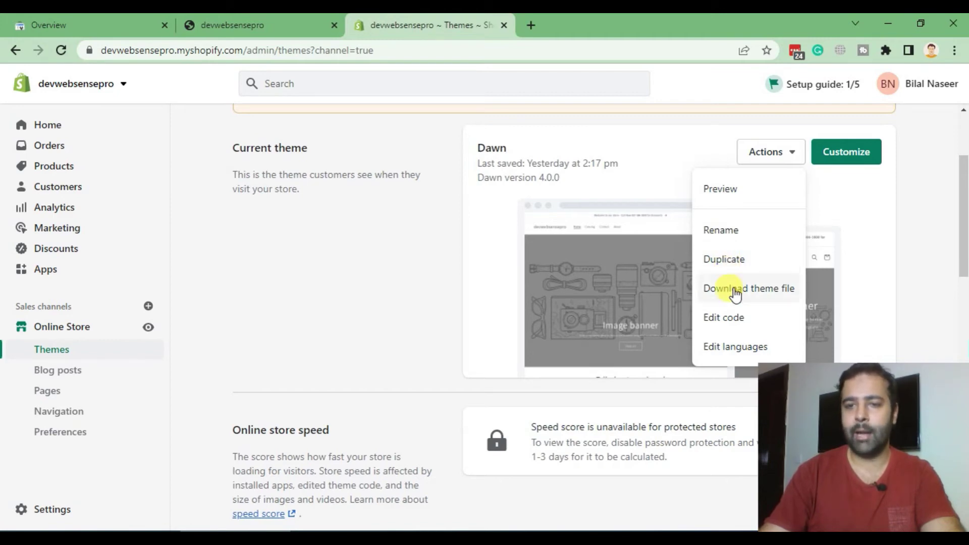
pyautogui.click(728, 322)
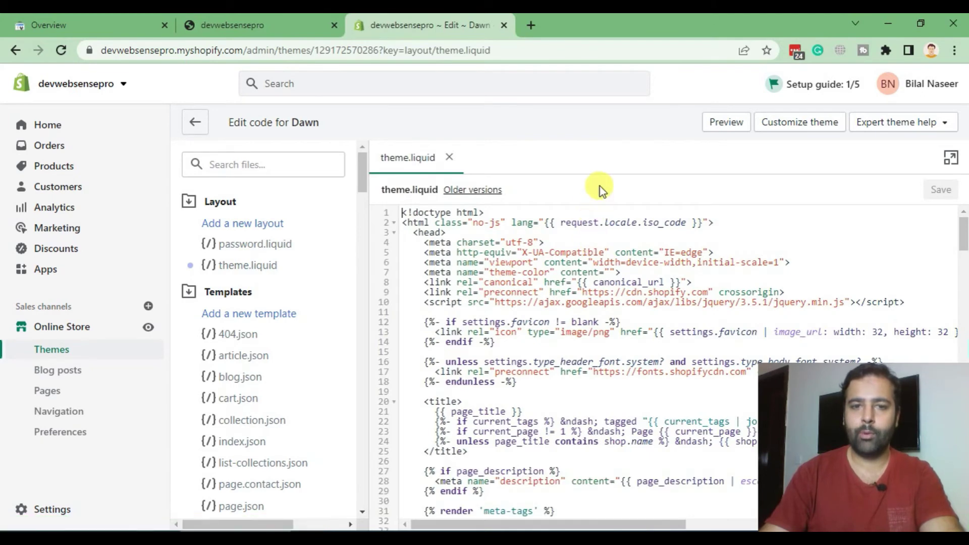
pyautogui.moveTo(446, 232); pyautogui.dragTo(415, 231)
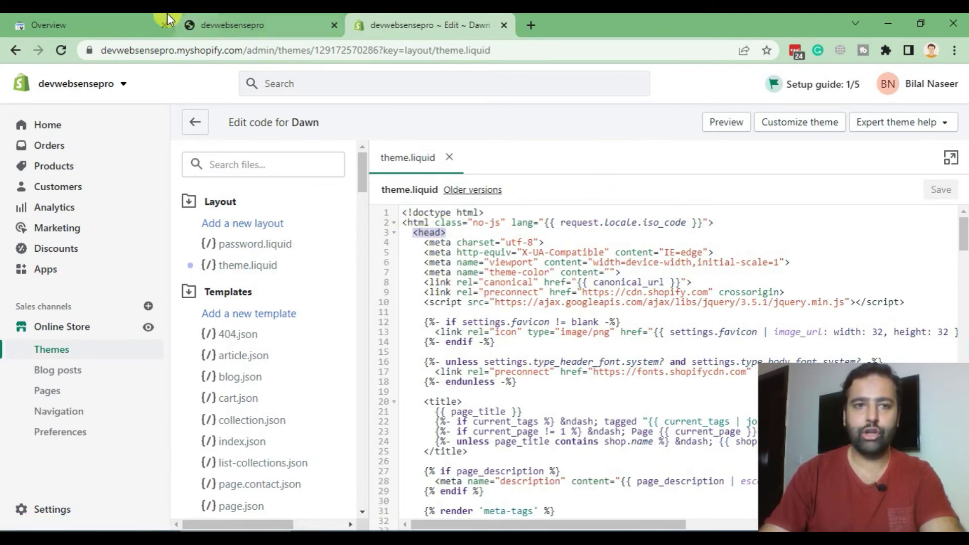
pyautogui.click(137, 23)
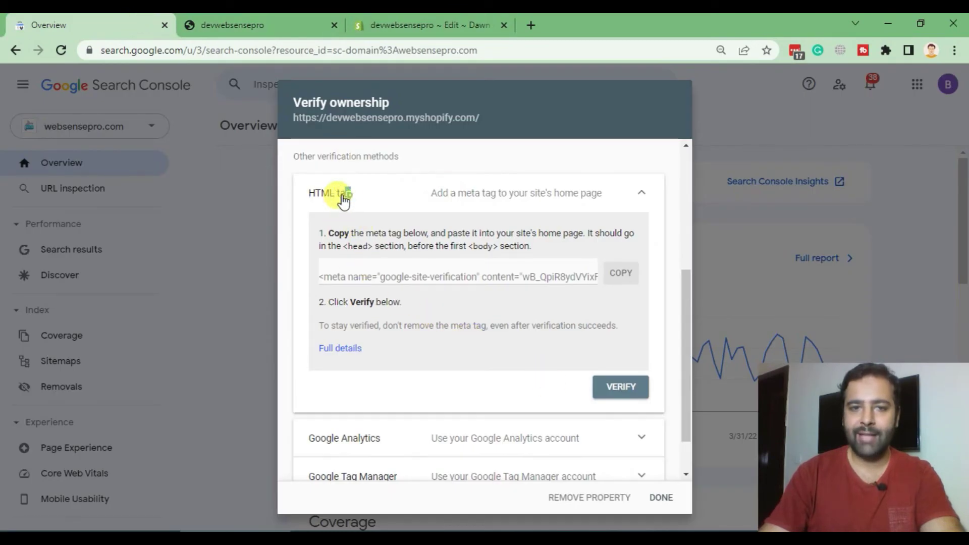
# Copy the google-site-verification meta tag from the HTML tag section
pyautogui.moveTo(351, 192); pyautogui.dragTo(337, 207)
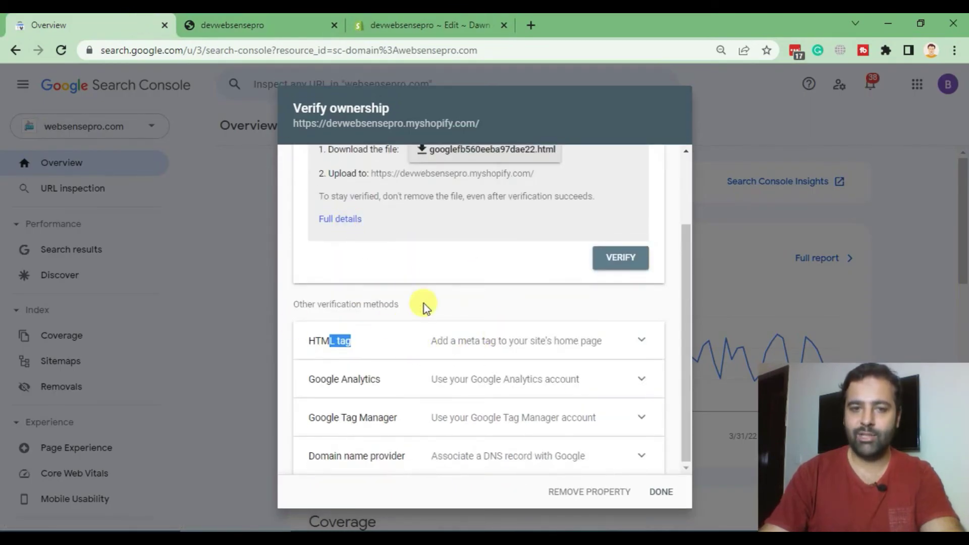
pyautogui.click(643, 342)
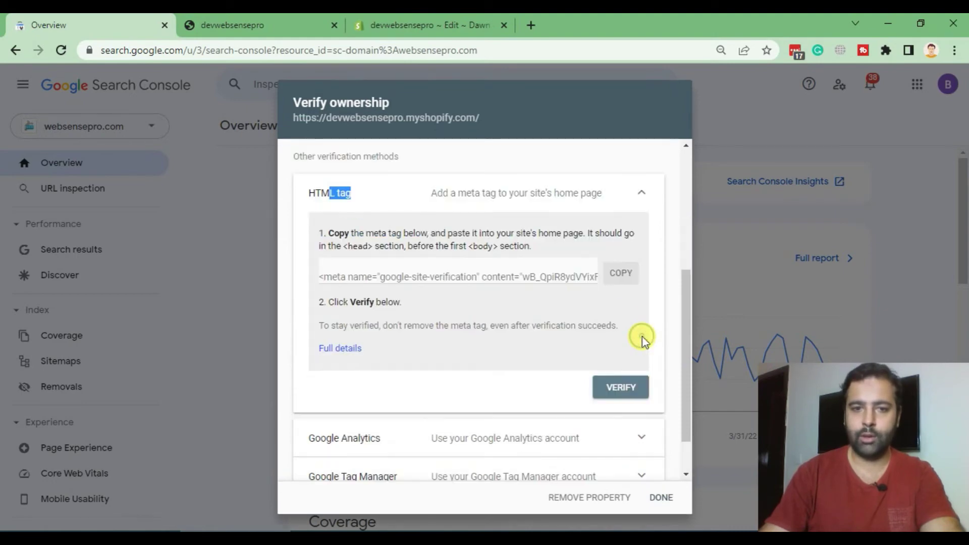
pyautogui.click(623, 283)
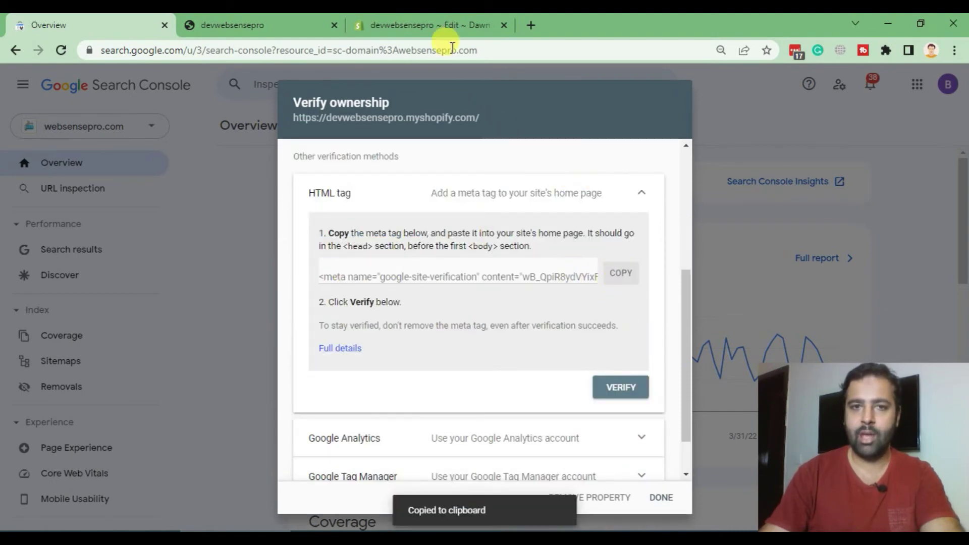
pyautogui.click(434, 25)
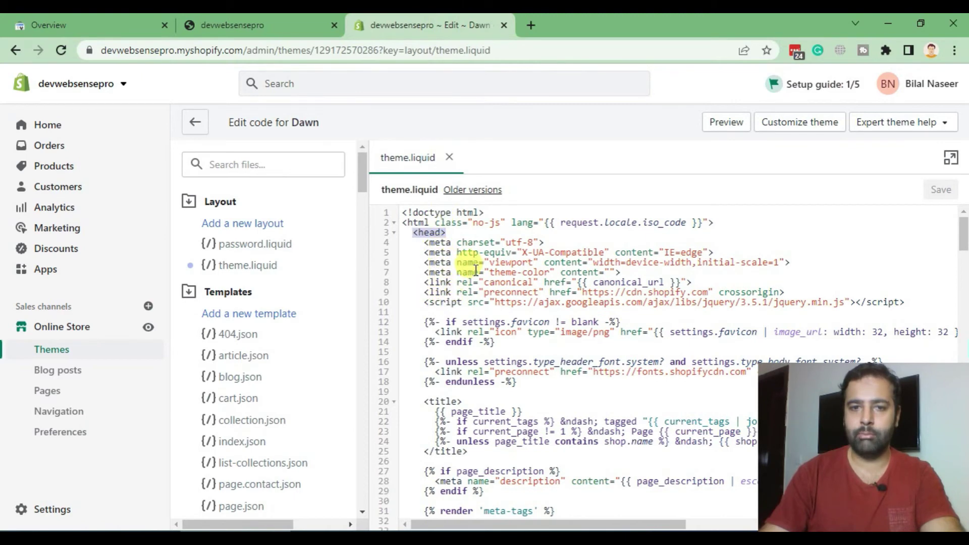
# Paste the meta tag on a new line after <head>, save theme.liquid, and view the storefront
pyautogui.click(571, 233)
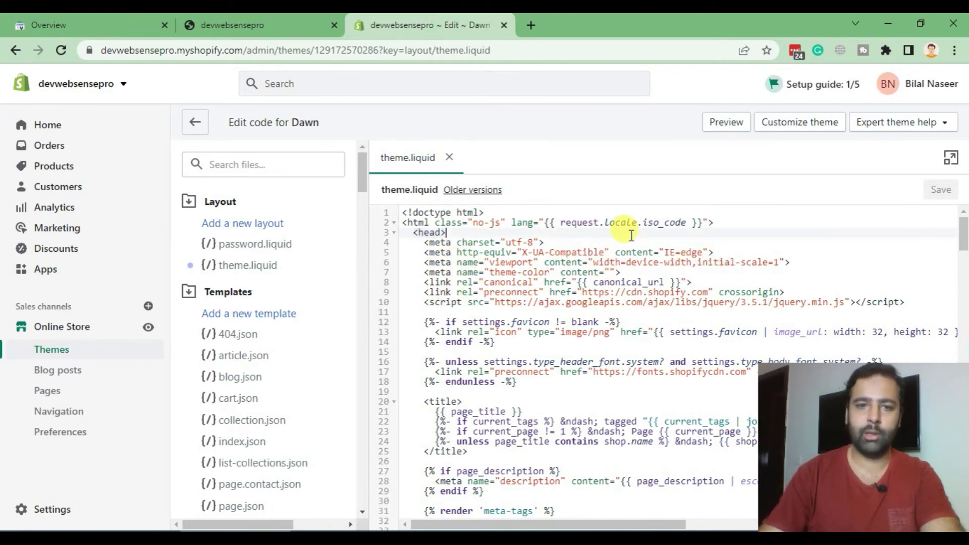
pyautogui.press('Return')
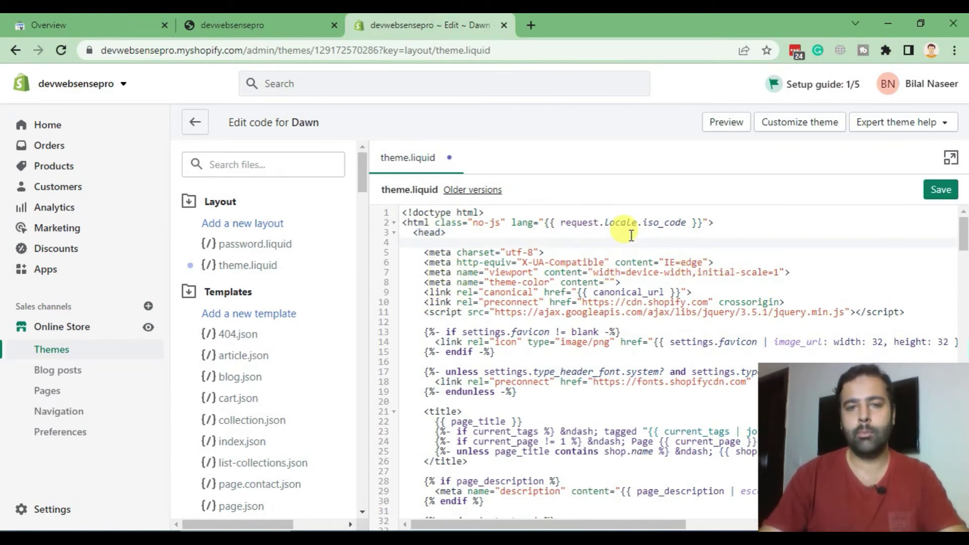
pyautogui.hotkey('ctrl', 'v')
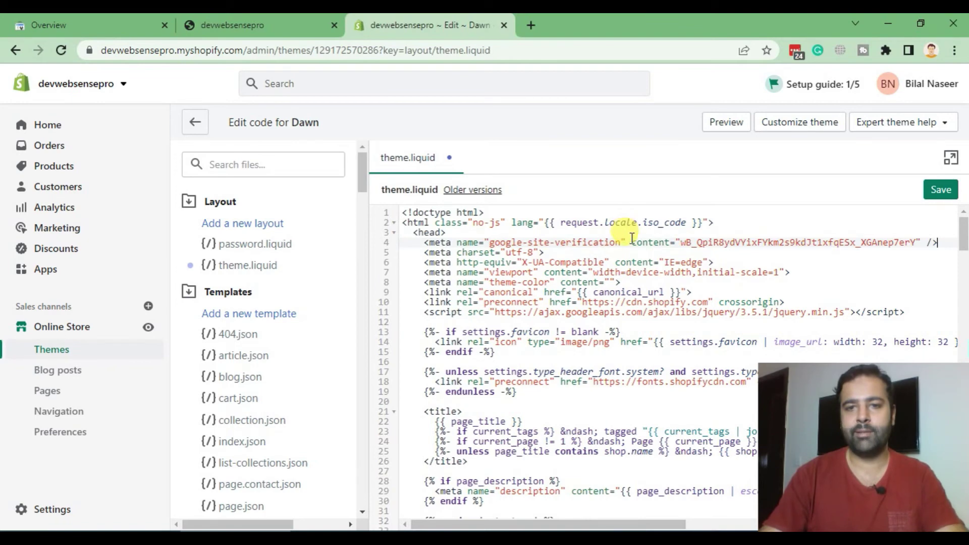
pyautogui.click(940, 190)
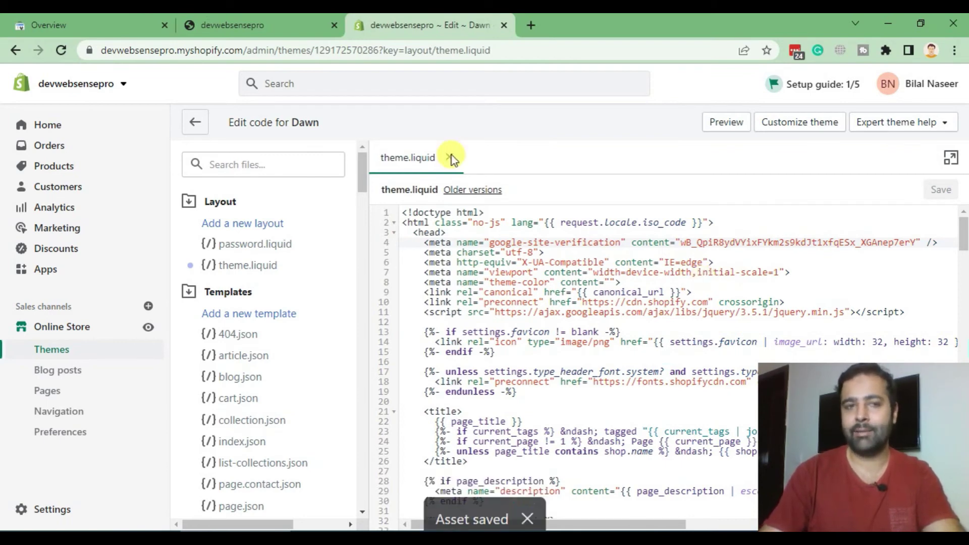
pyautogui.click(298, 15)
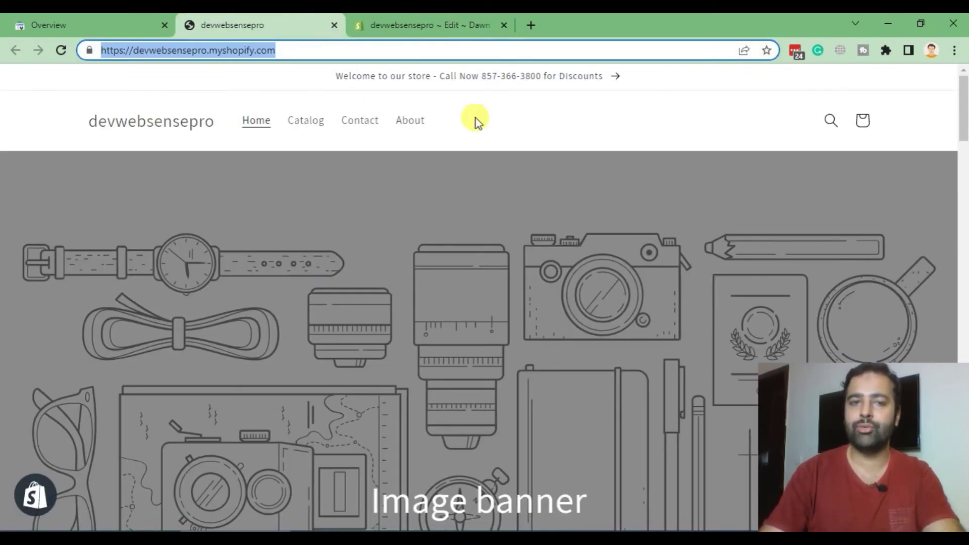
# Review the newly added google-site-verification meta tag in theme.liquid, then return to the storefront
pyautogui.hotkey('ctrl', 'Tab')
pyautogui.moveTo(796, 238); pyautogui.dragTo(444, 247)
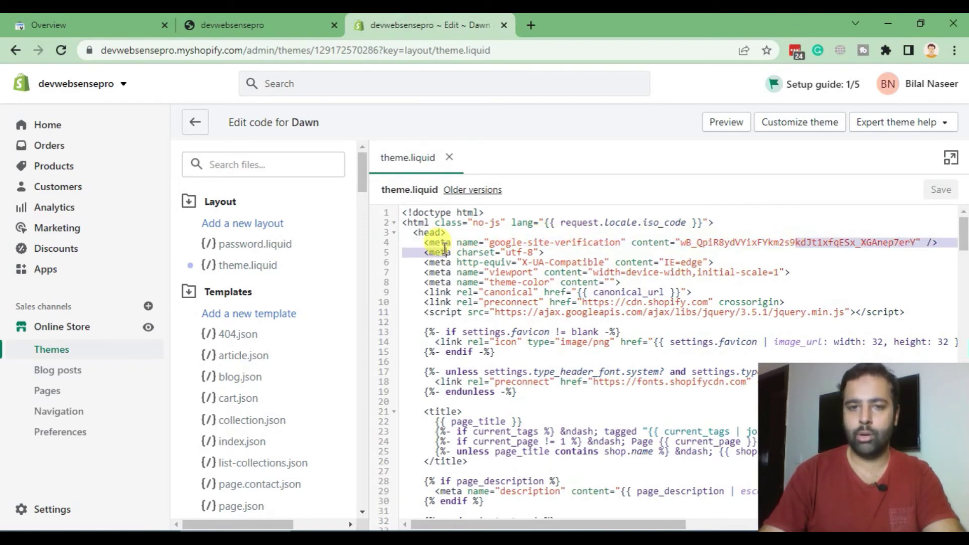
pyautogui.click(283, 15)
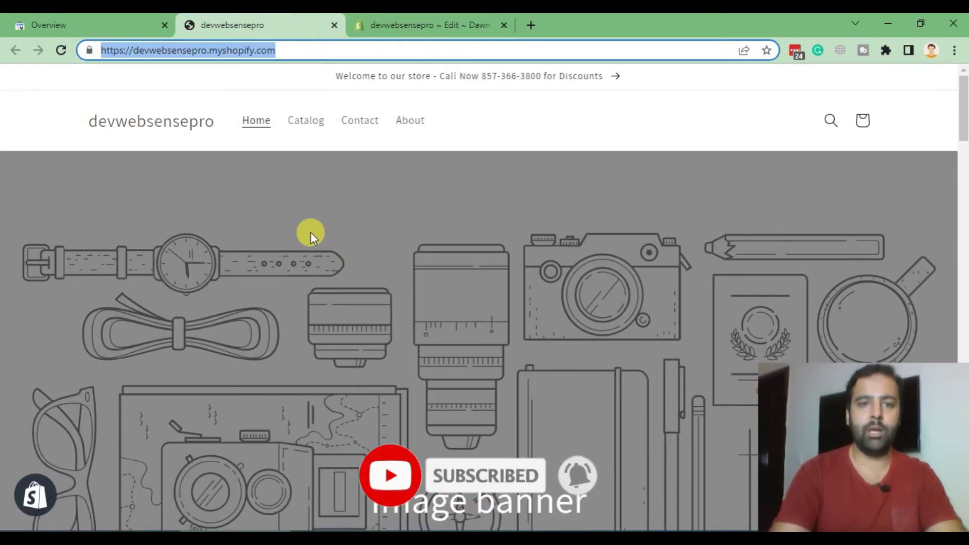
# Reload the storefront's page source and confirm the google-site-verification meta tag appears in its head
pyautogui.hotkey('ctrl', 'u')
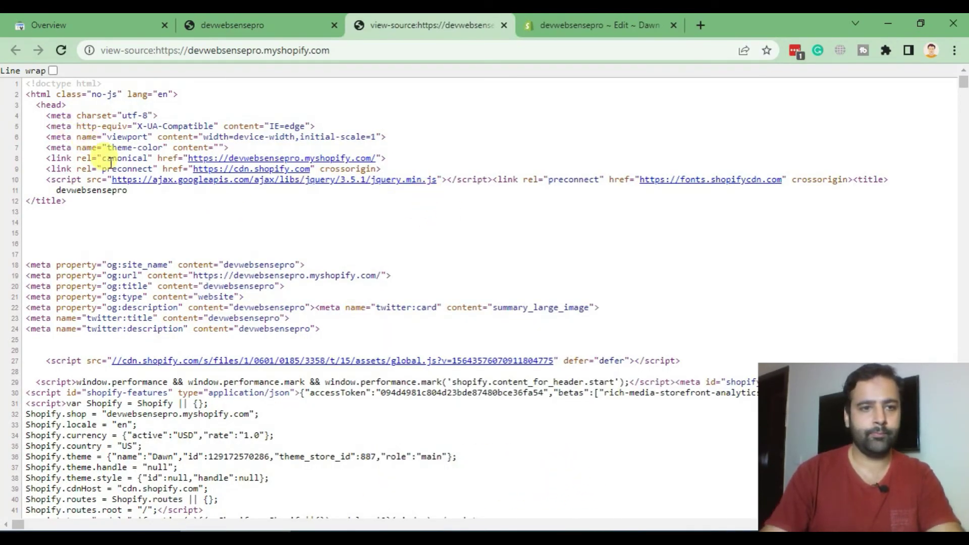
pyautogui.moveTo(118, 115); pyautogui.dragTo(41, 116)
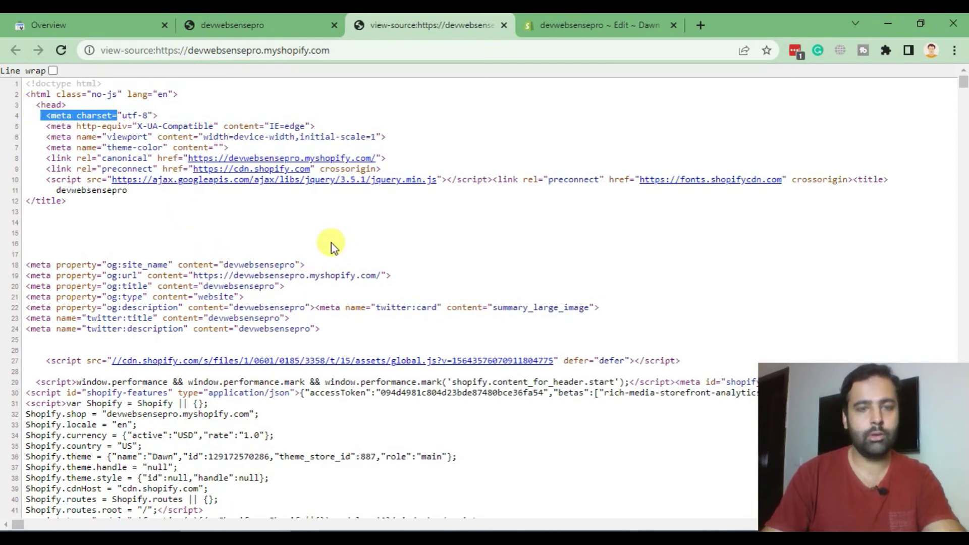
pyautogui.press('F5')
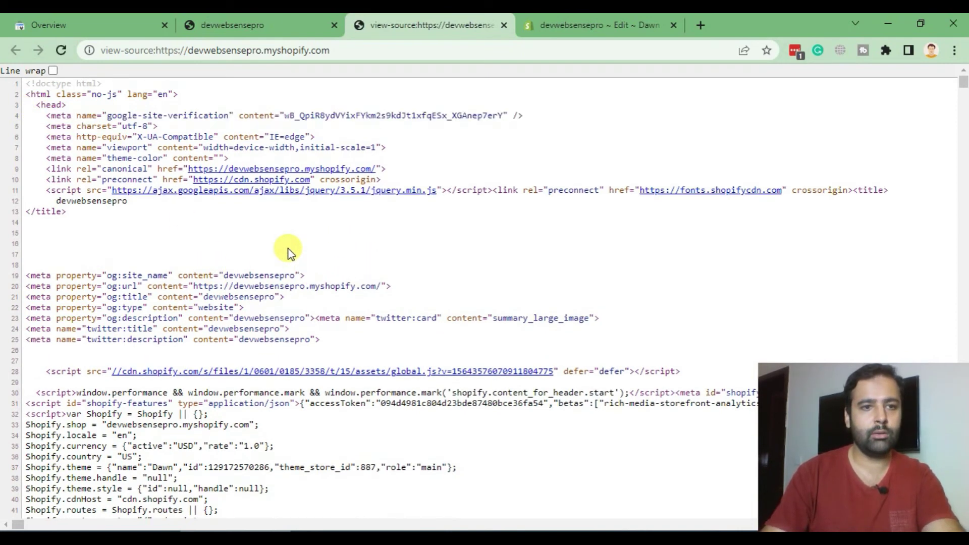
pyautogui.moveTo(46, 117); pyautogui.dragTo(532, 113)
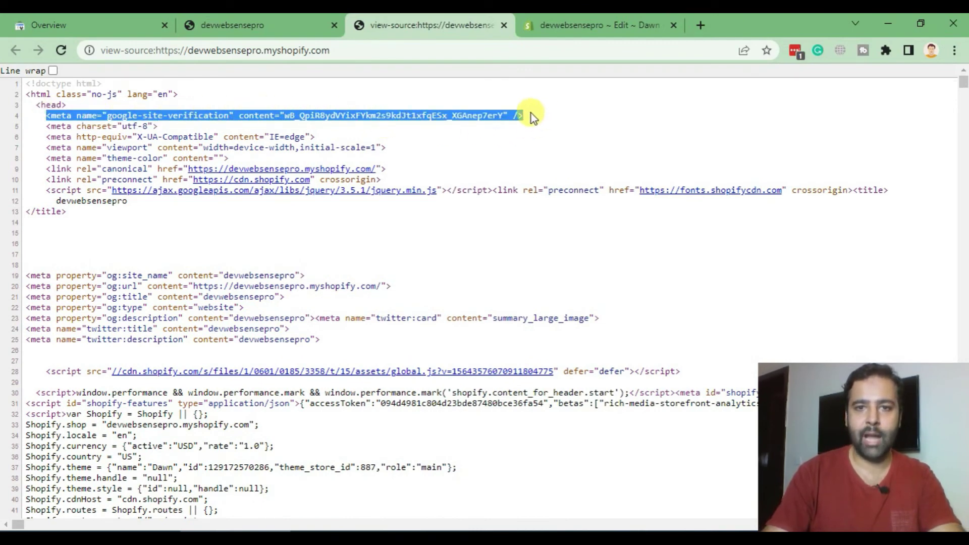
pyautogui.click(531, 114)
pyautogui.click(504, 25)
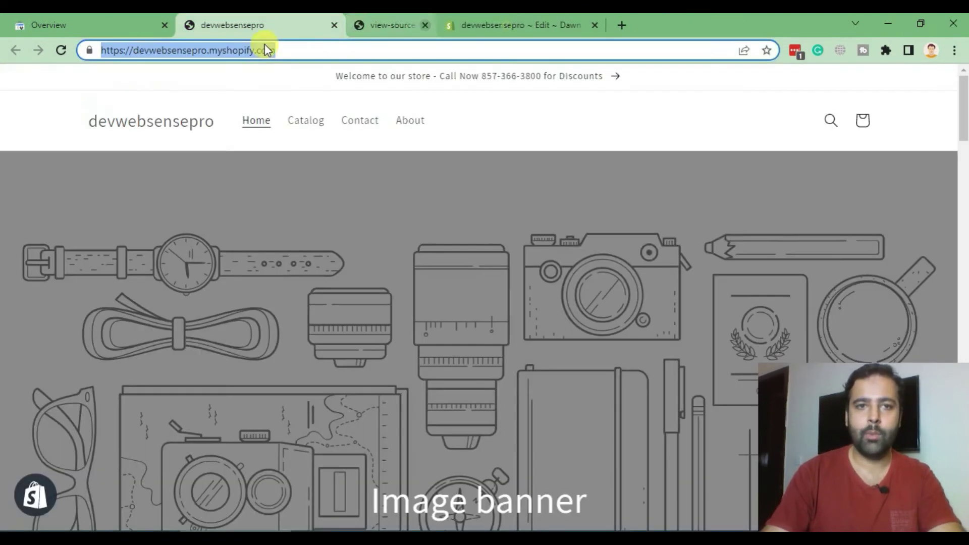
pyautogui.click(62, 18)
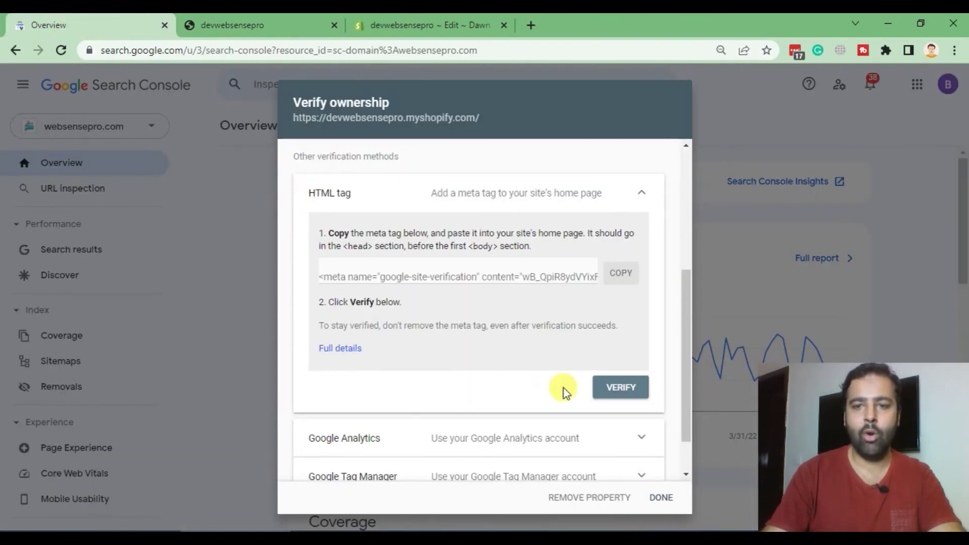
# Run HTML tag verification, note the 'meta tag not found' failure, then select the storefront's URL
pyautogui.click(622, 389)
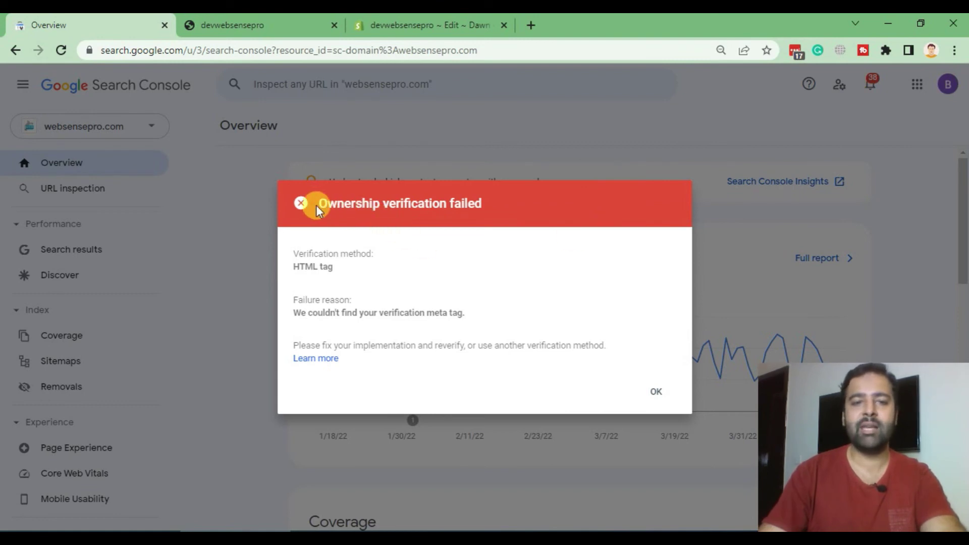
pyautogui.tripleClick(486, 203)
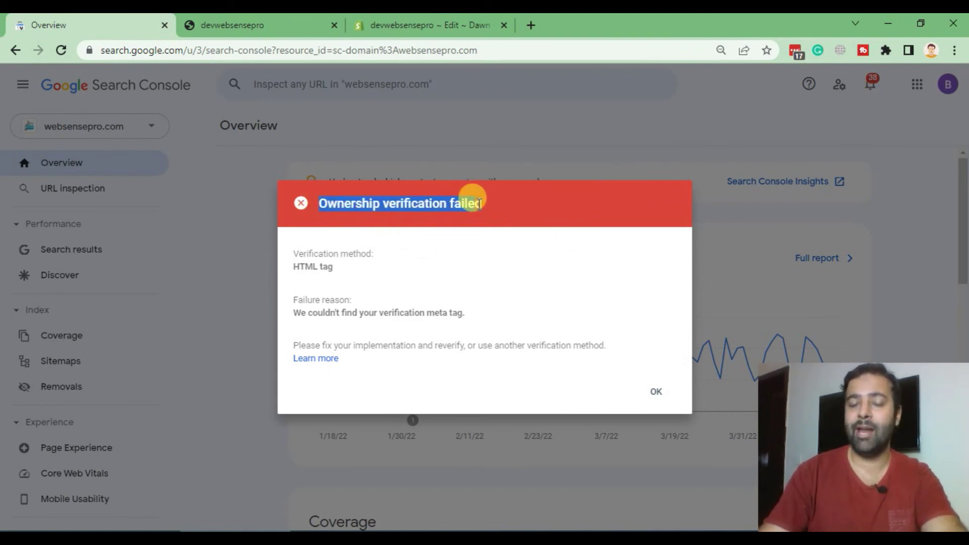
pyautogui.click(493, 218)
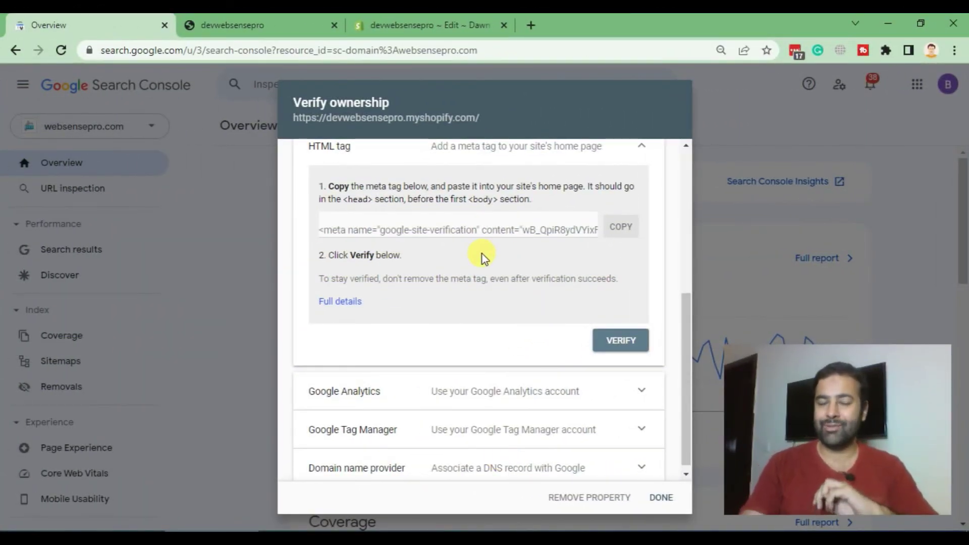
pyautogui.click(271, 22)
pyautogui.moveTo(275, 50); pyautogui.dragTo(96, 50)
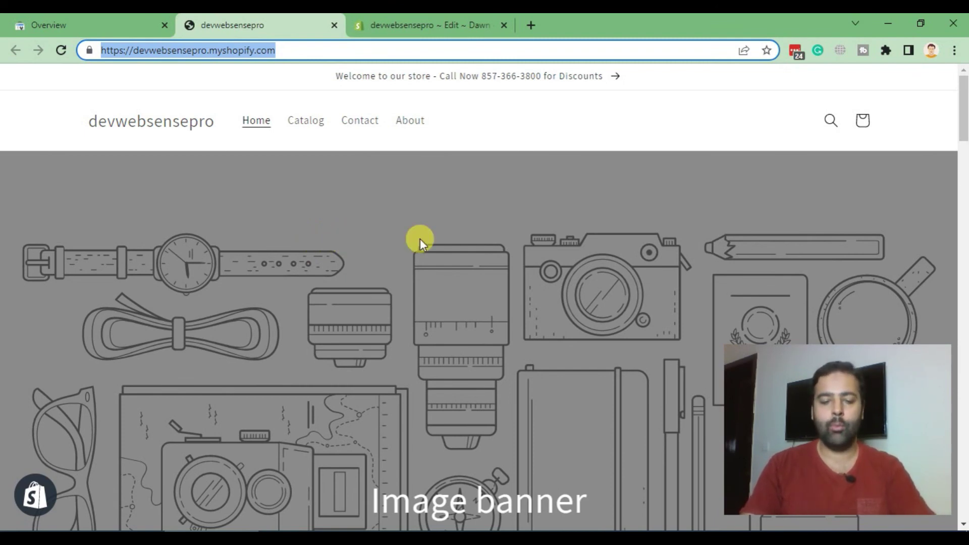
# Load devwebsensepro.myshopify.com in an incognito window and check the /password page source for the verification tag
pyautogui.hotkey('ctrl', 'shift', 'n')
pyautogui.hotkey('ctrl', 'v')
pyautogui.press('Return')
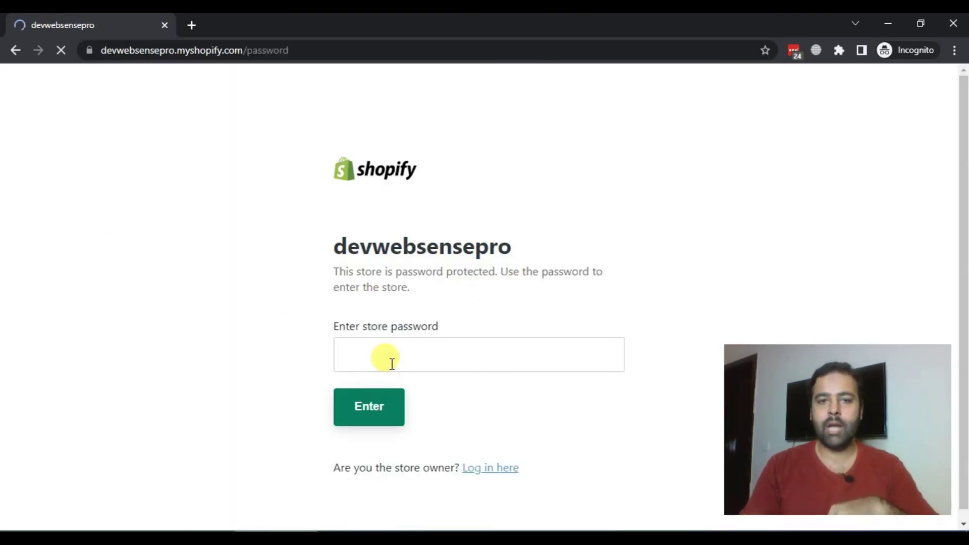
pyautogui.click(392, 360)
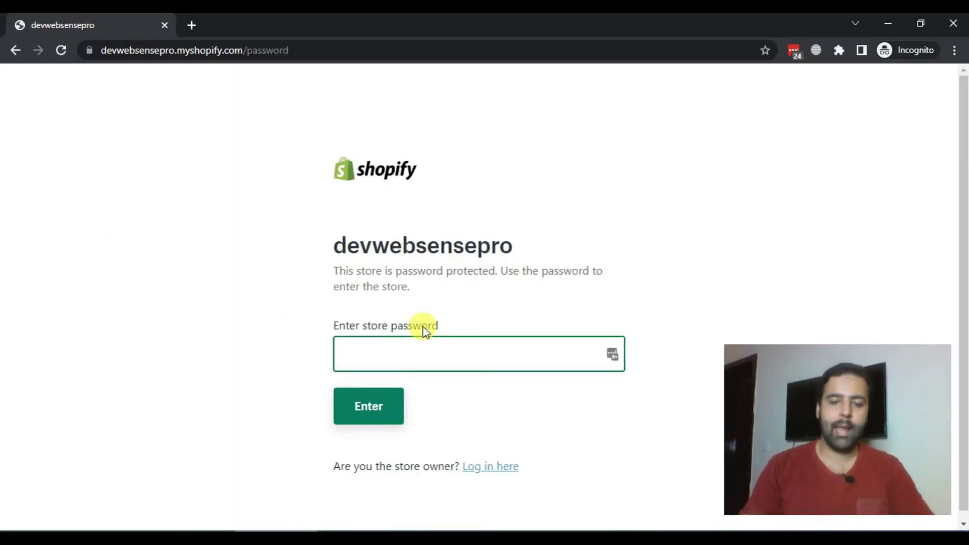
pyautogui.hotkey('ctrl', 'u')
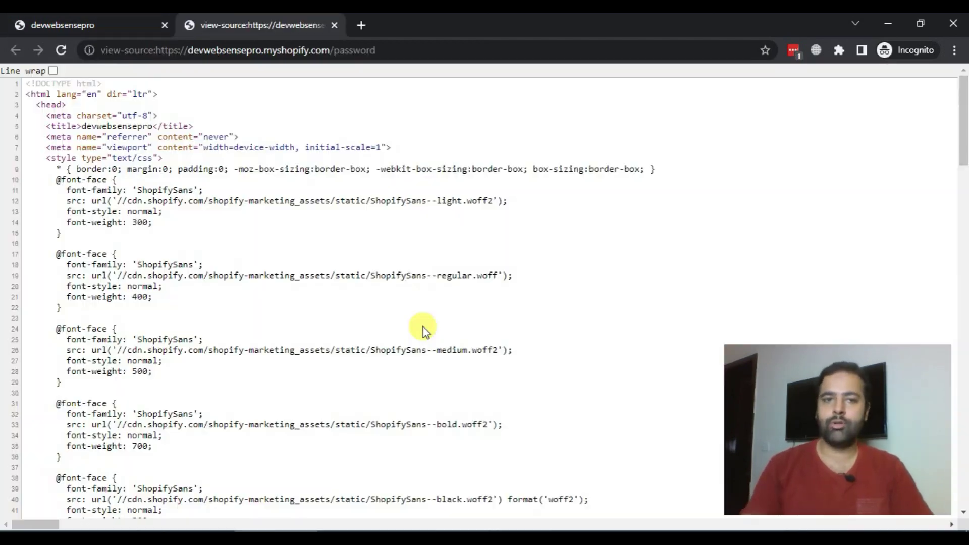
pyautogui.moveTo(25, 147); pyautogui.dragTo(45, 147)
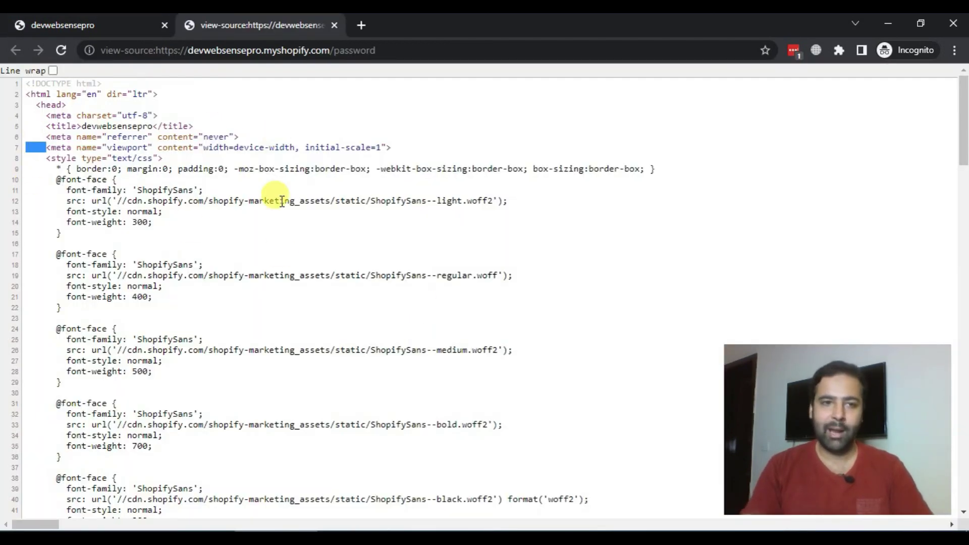
pyautogui.scroll(-20, 338, 345)
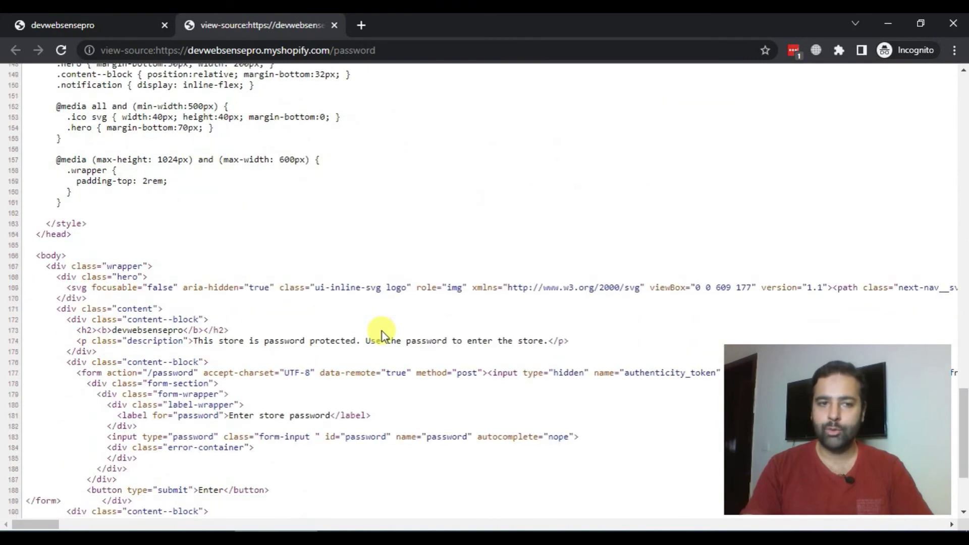
pyautogui.scroll(20, 331, 339)
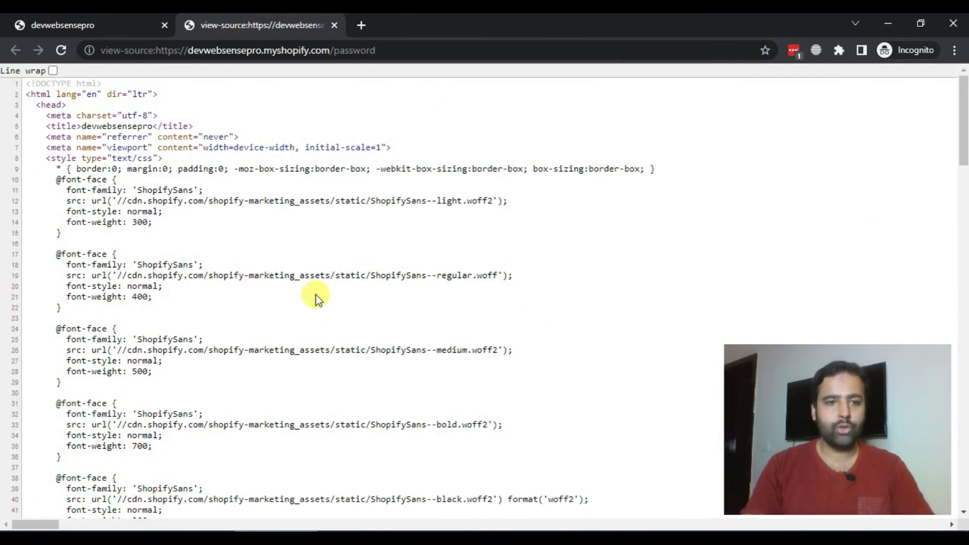
pyautogui.click(75, 14)
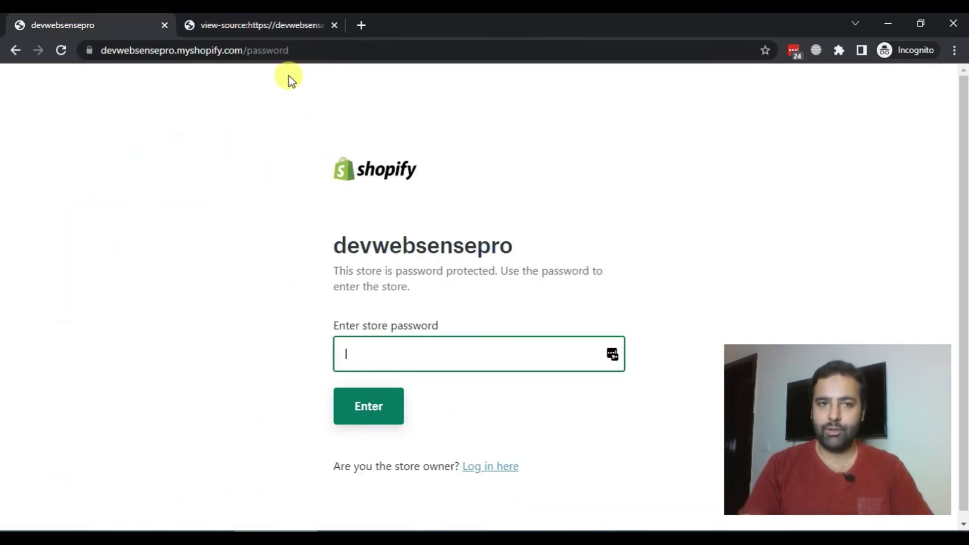
pyautogui.click(303, 27)
pyautogui.click(334, 26)
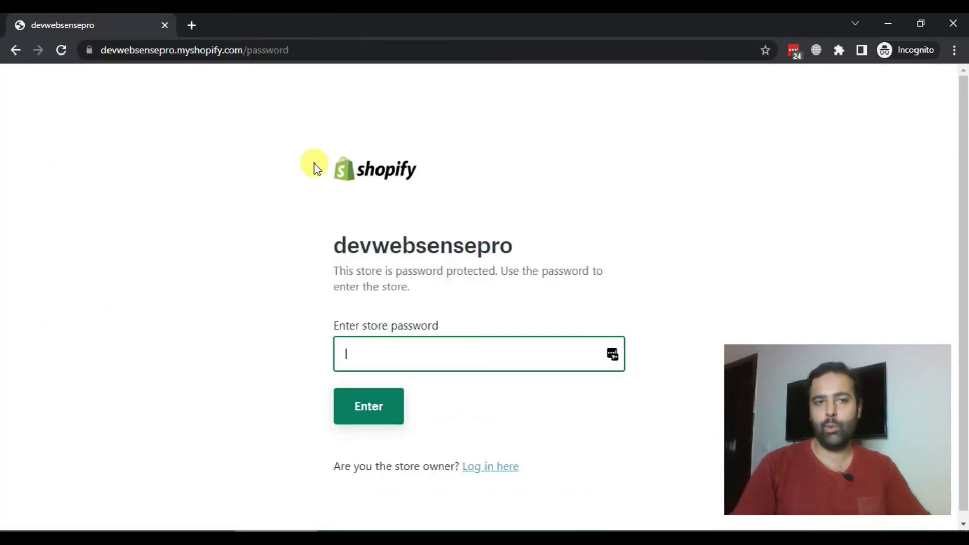